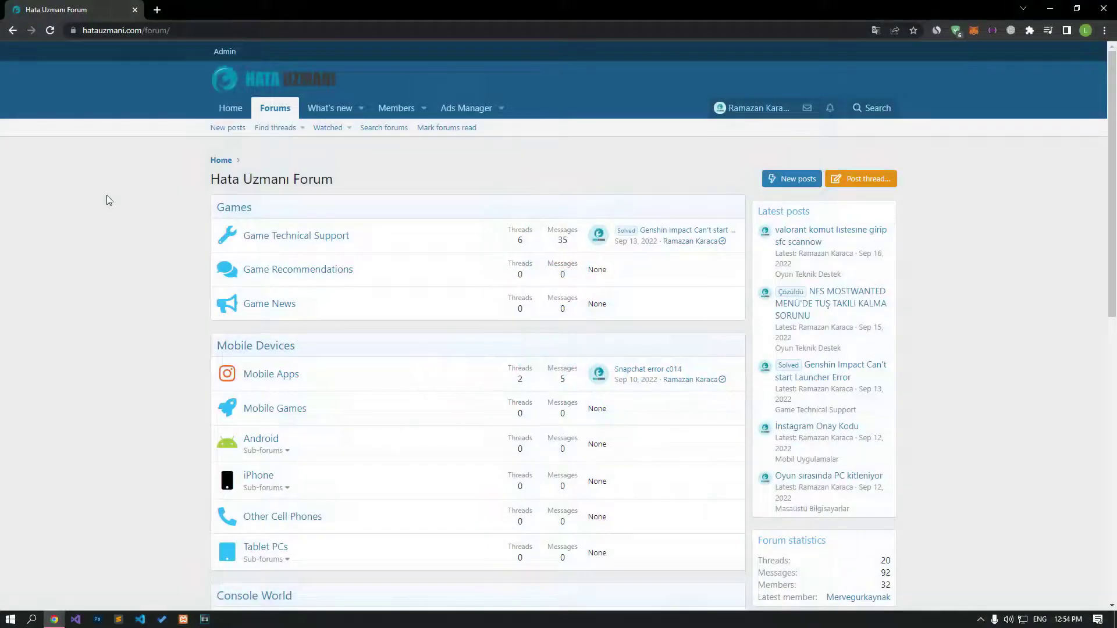
Step: Scroll the Hata Uzmanı forum list, then open the Post thread forum chooser
scroll(107, 200, down, 9)
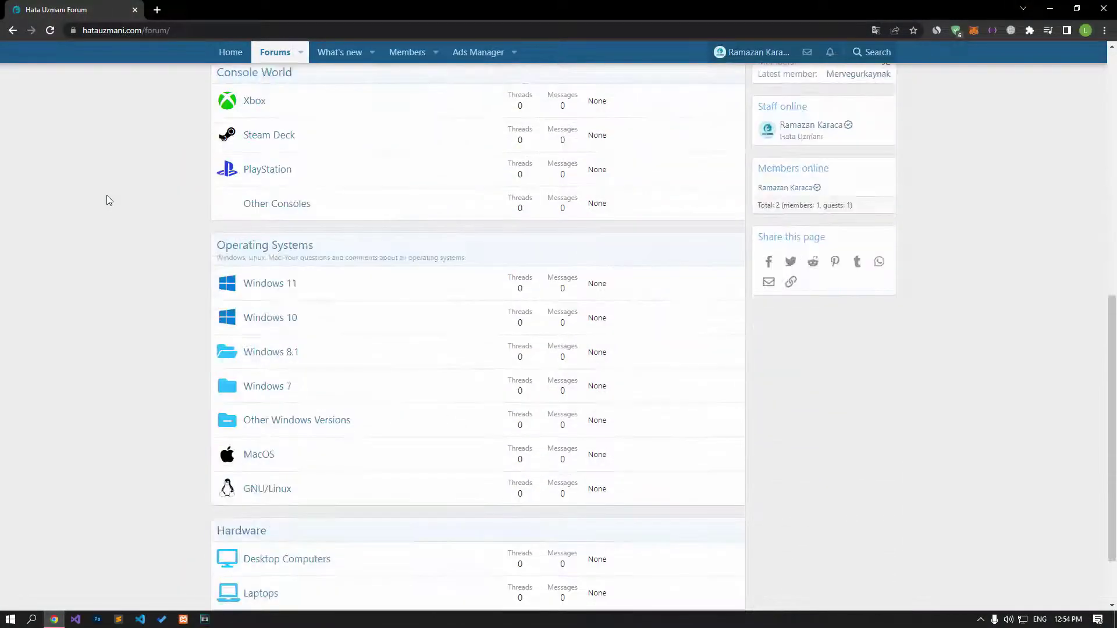
scroll(107, 200, down, 2)
scroll(106, 201, up, 8)
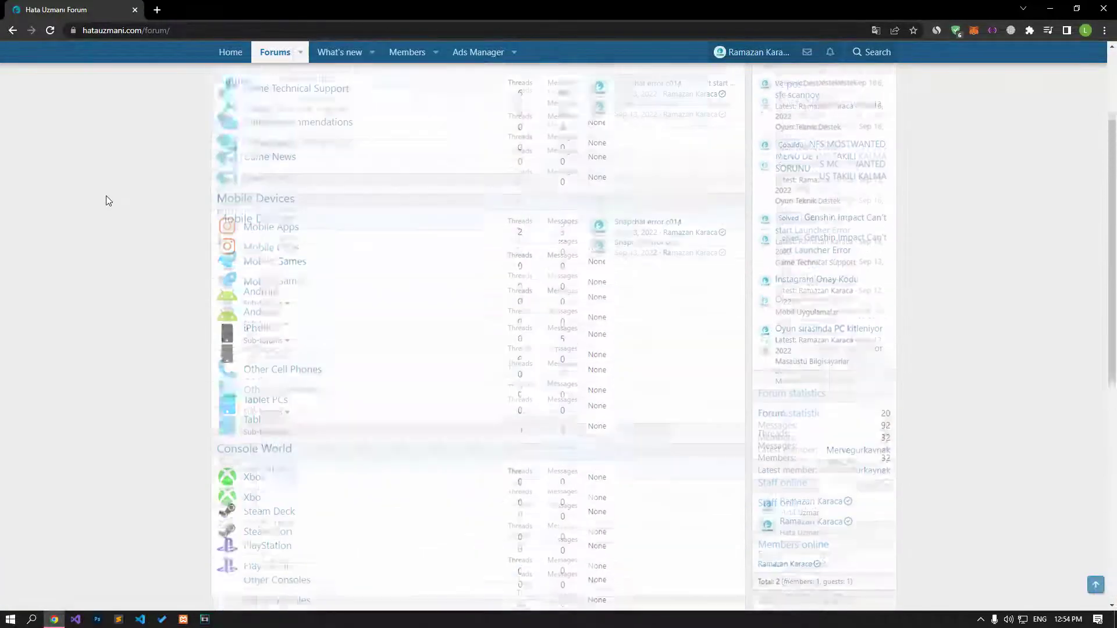
scroll(106, 200, up, 3)
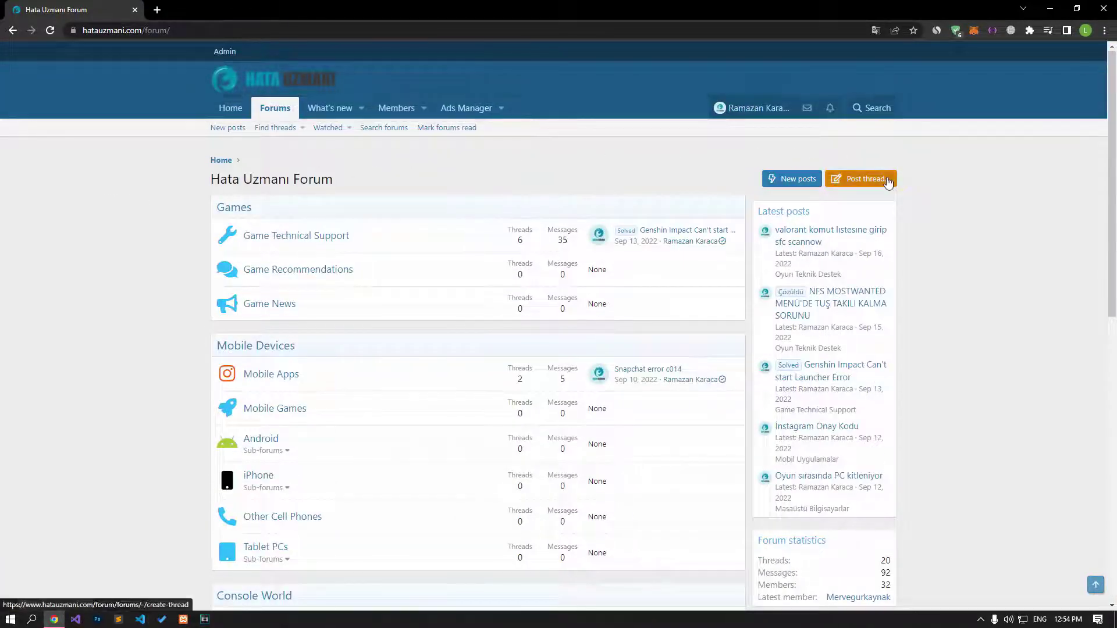
click(888, 181)
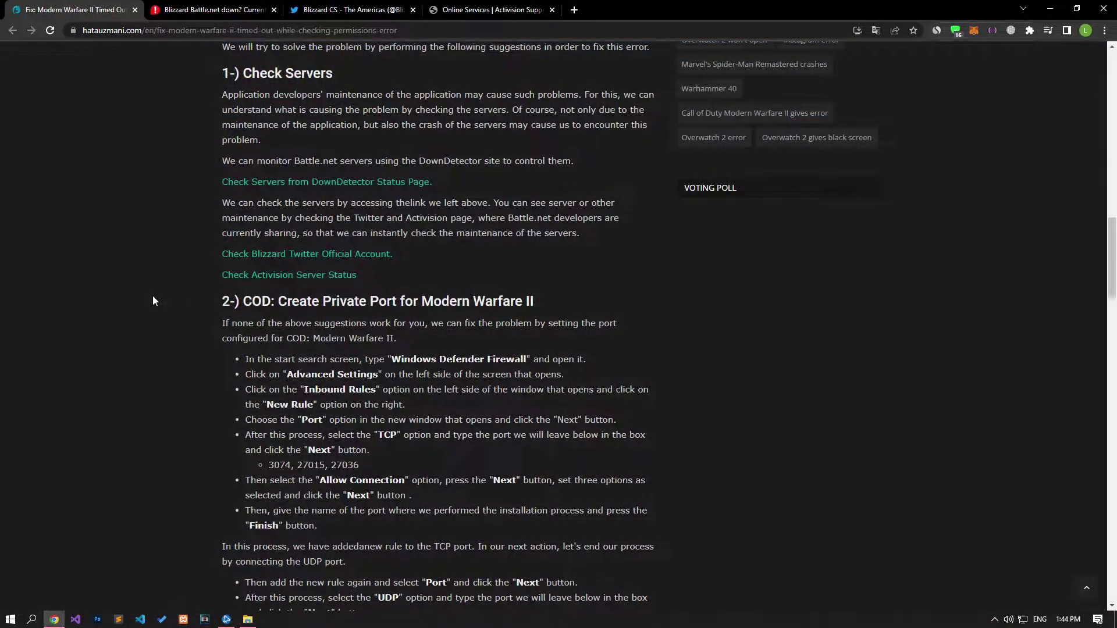
Step: Check Downdetector's Battle.net outage chart showing no problems, then move to the Blizzard CS Twitter profile
click(209, 10)
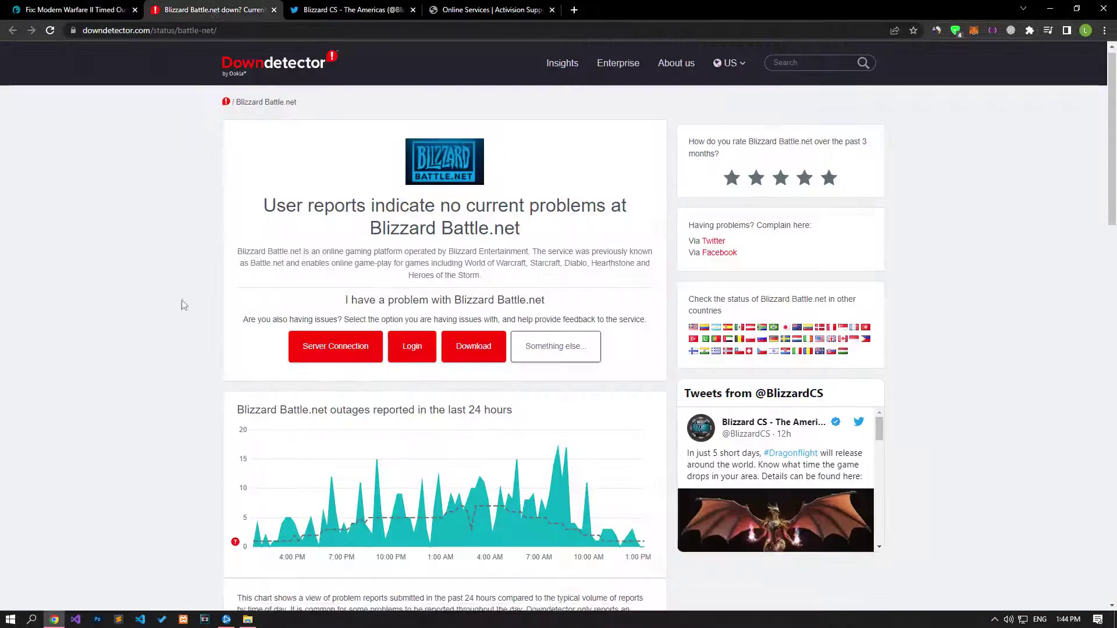
scroll(180, 304, down, 4)
scroll(424, 392, down, 13)
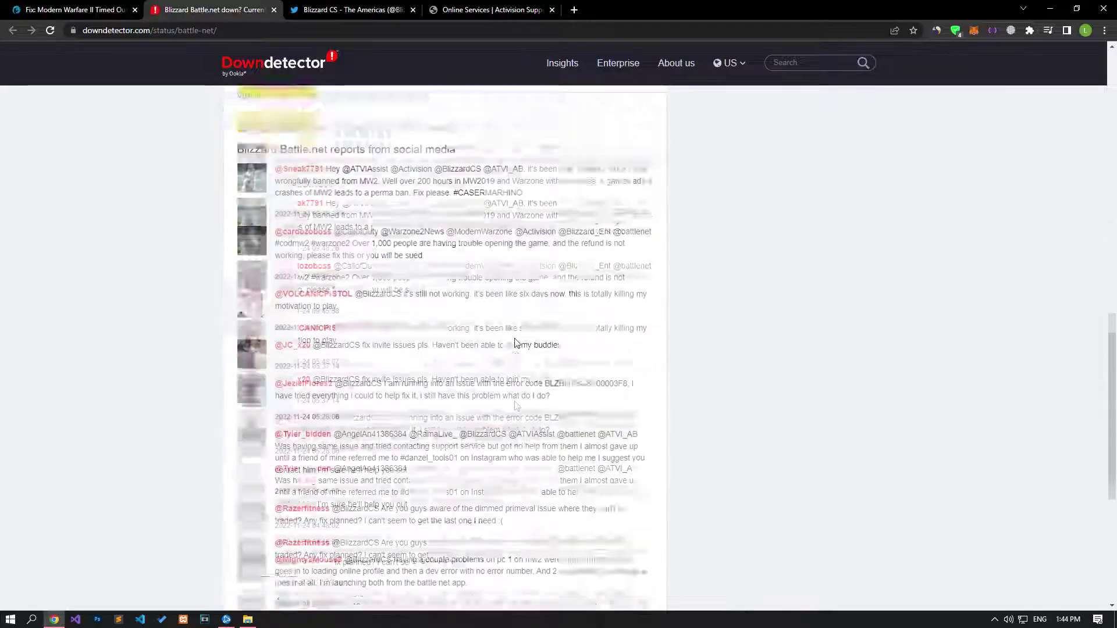
scroll(515, 344, up, 15)
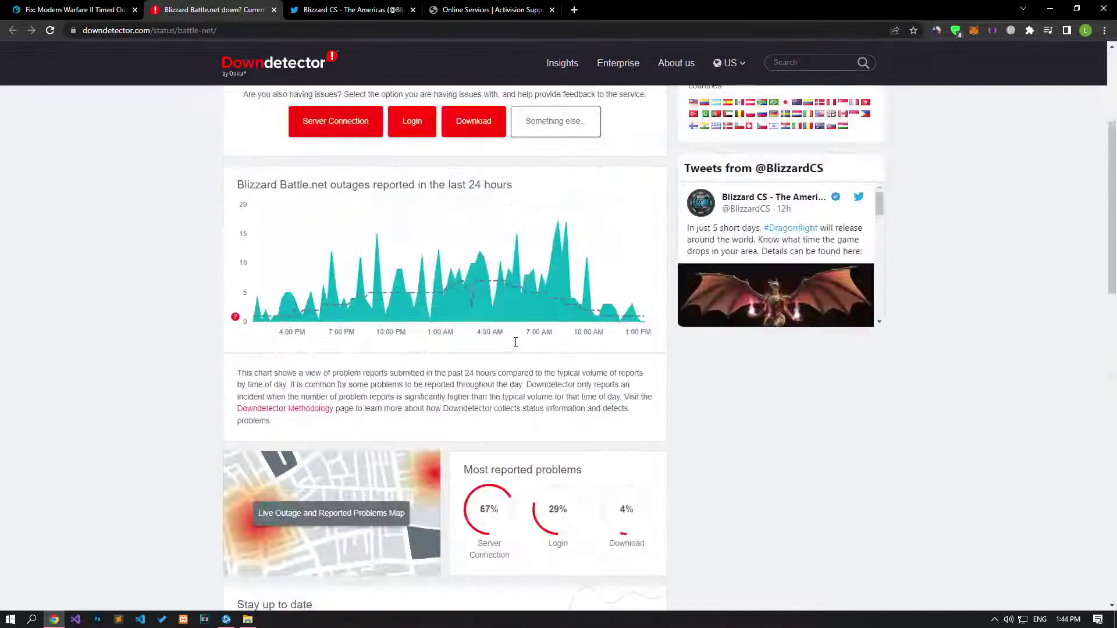
click(352, 10)
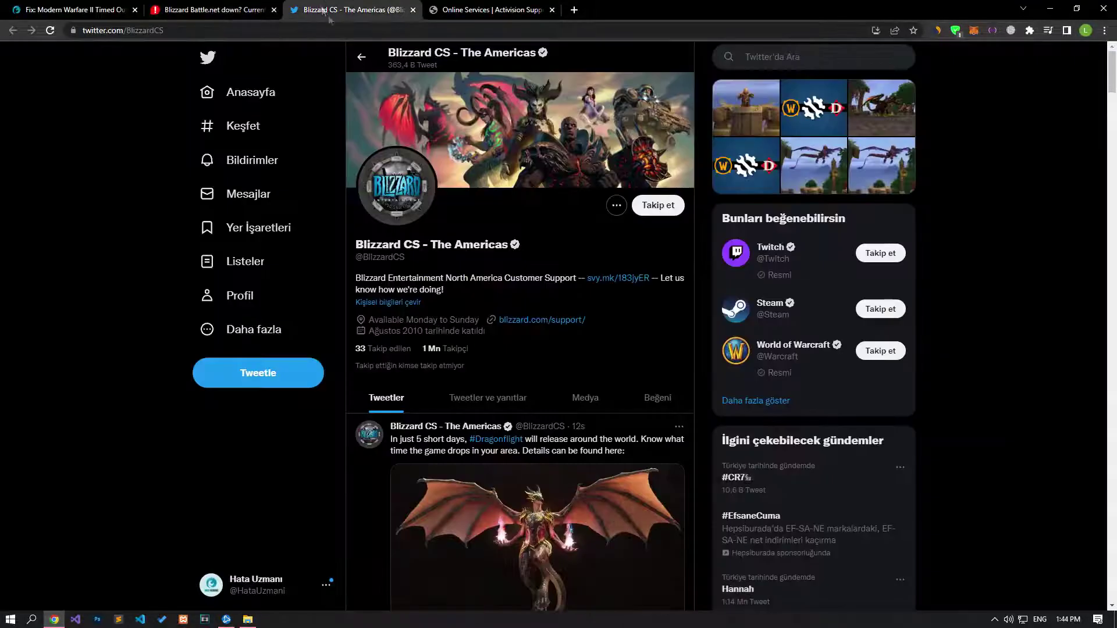
scroll(490, 281, down, 20)
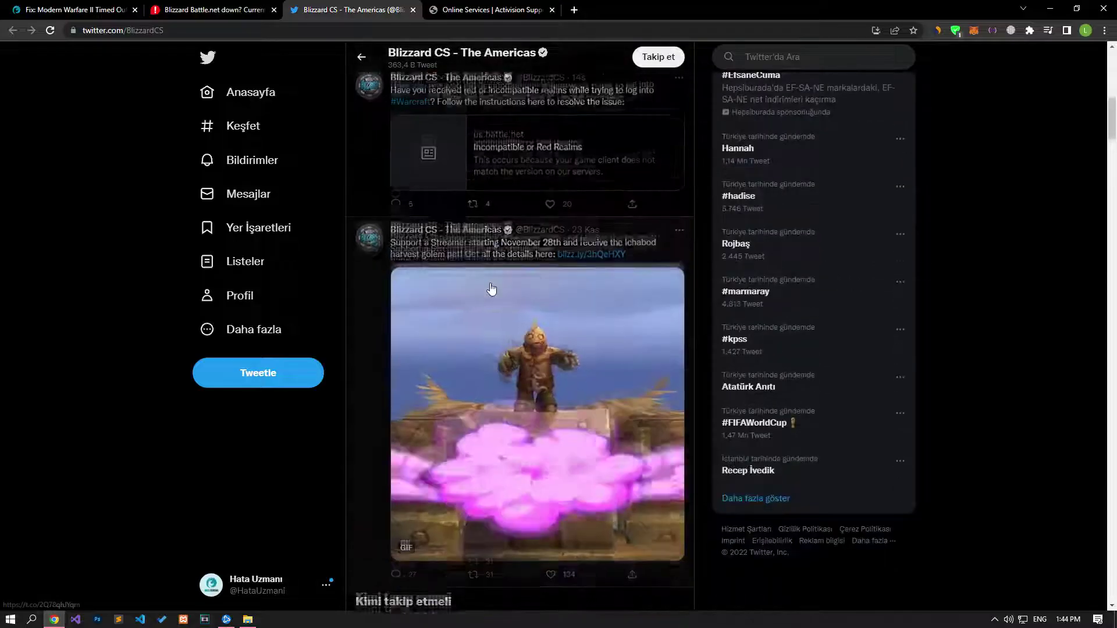
scroll(491, 290, down, 9)
scroll(491, 289, up, 6)
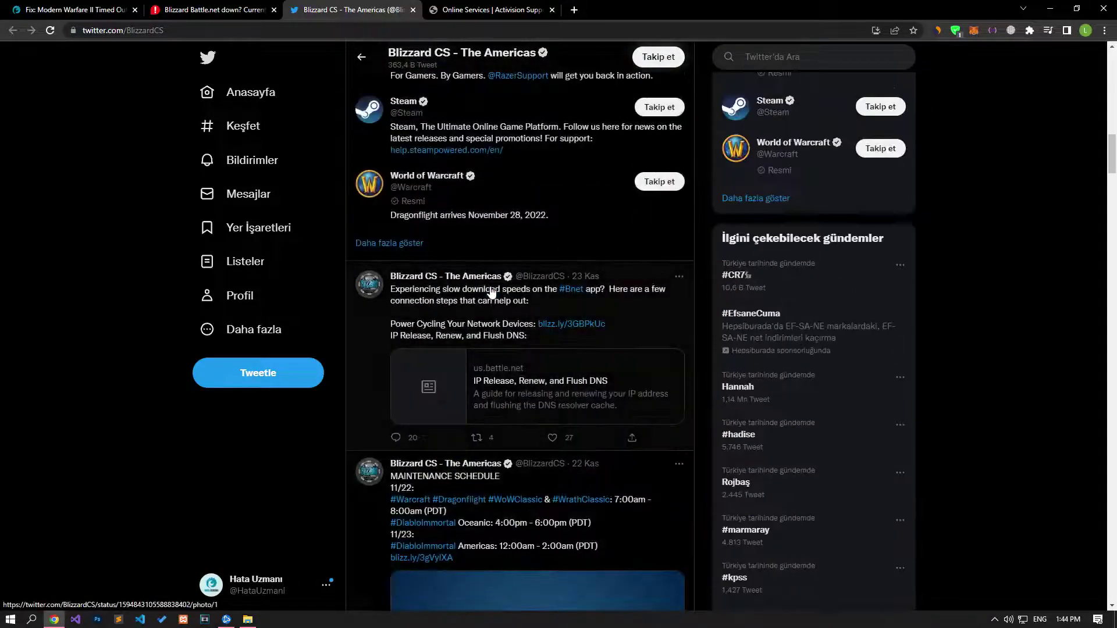
scroll(492, 288, up, 20)
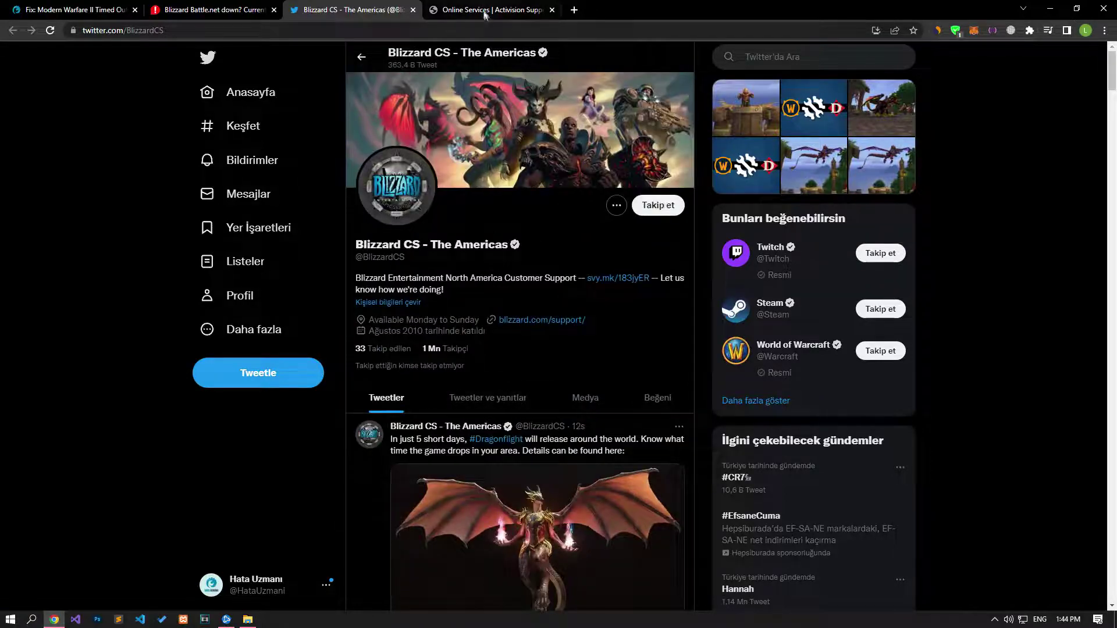
click(486, 14)
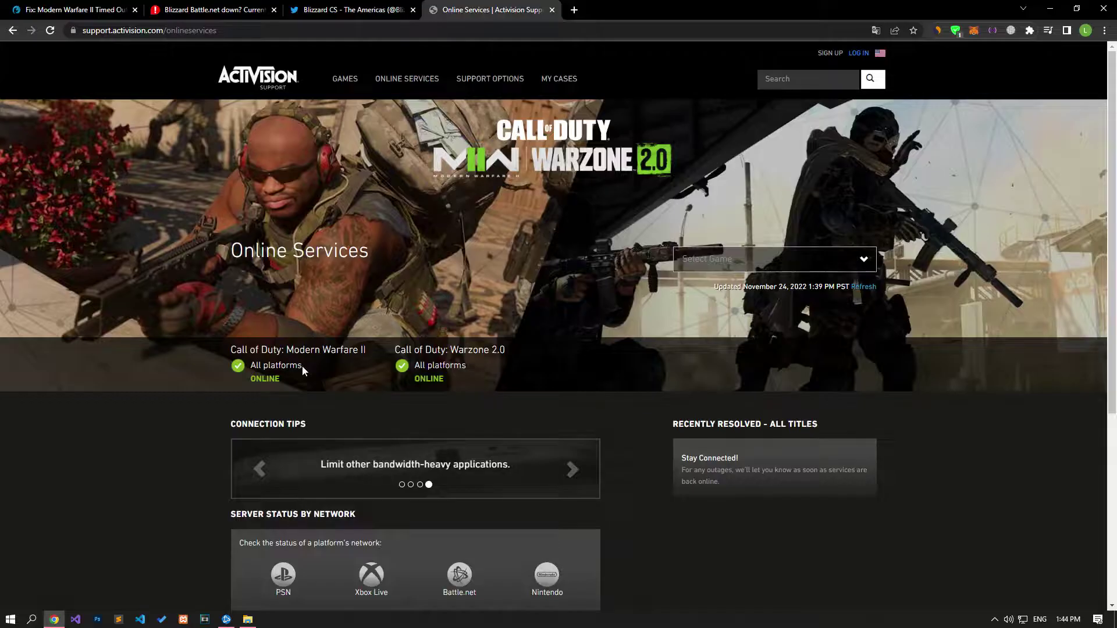
Step: Confirm Modern Warfare II servers are online and open the PlayStation and Steam status pages
scroll(204, 512, down, 3)
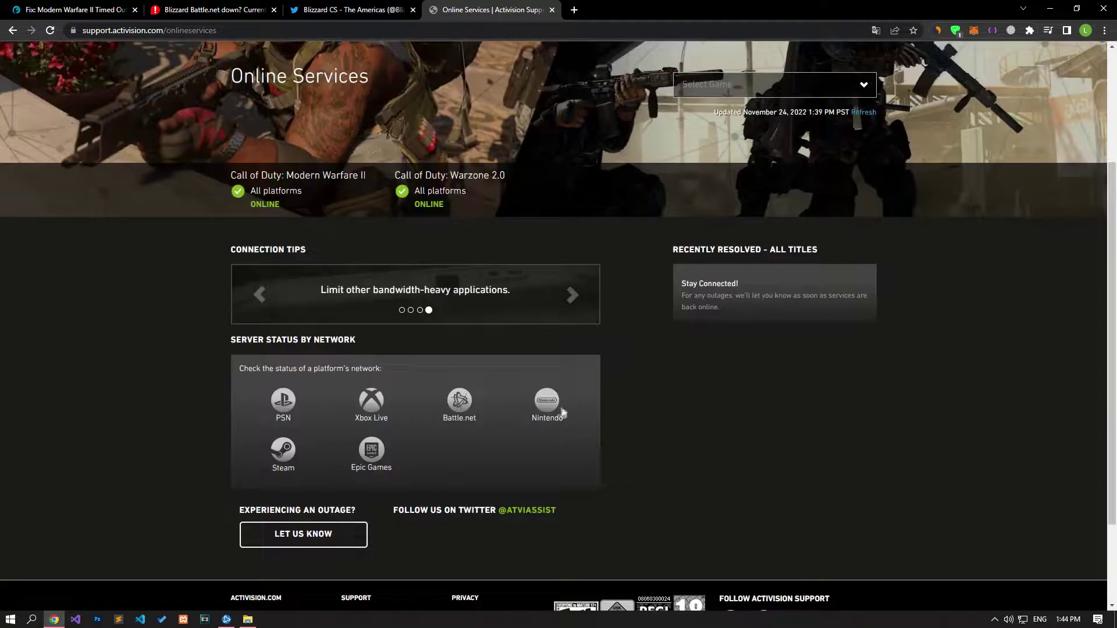
click(295, 420)
middle_click(284, 450)
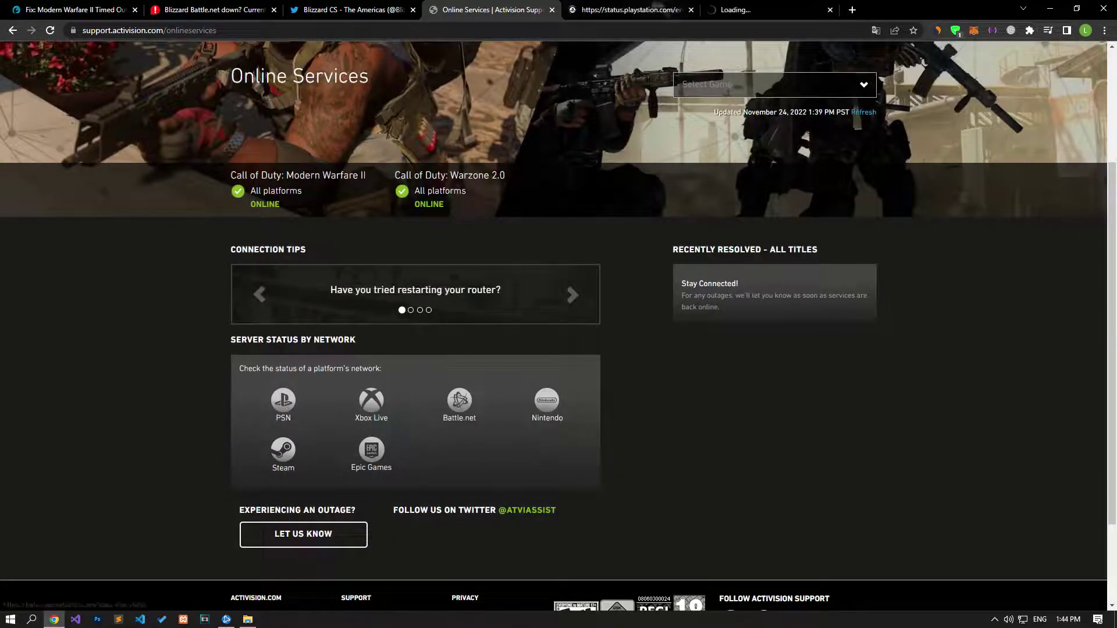
click(629, 10)
Step: Close the PlayStation, Steam, Activision, Twitter and Downdetector tabs, leaving only the fix article
click(691, 10)
click(691, 10)
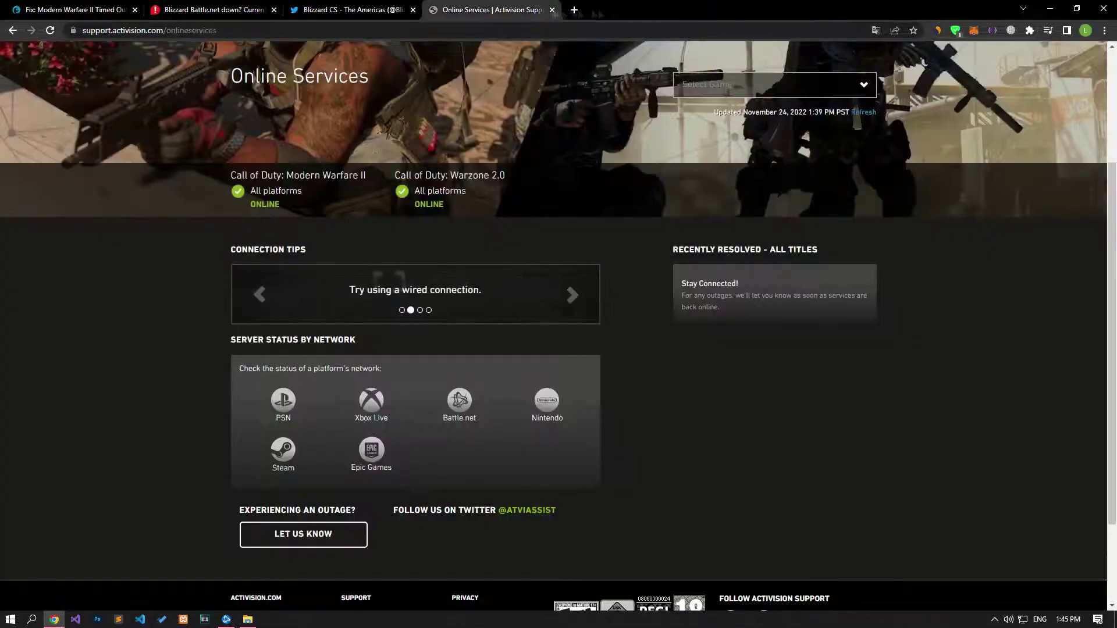
click(552, 10)
click(413, 10)
click(274, 10)
scroll(125, 361, down, 1)
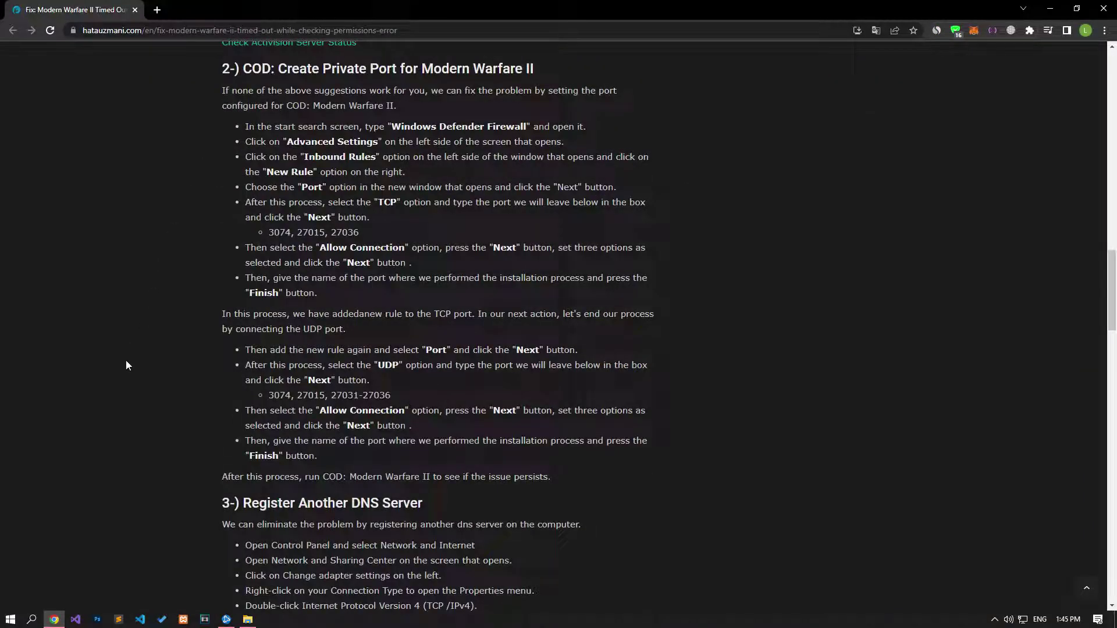
Step: Launch Windows Defender Firewall from a Start search and show Advanced settings' Inbound Rules
click(11, 619)
click(33, 619)
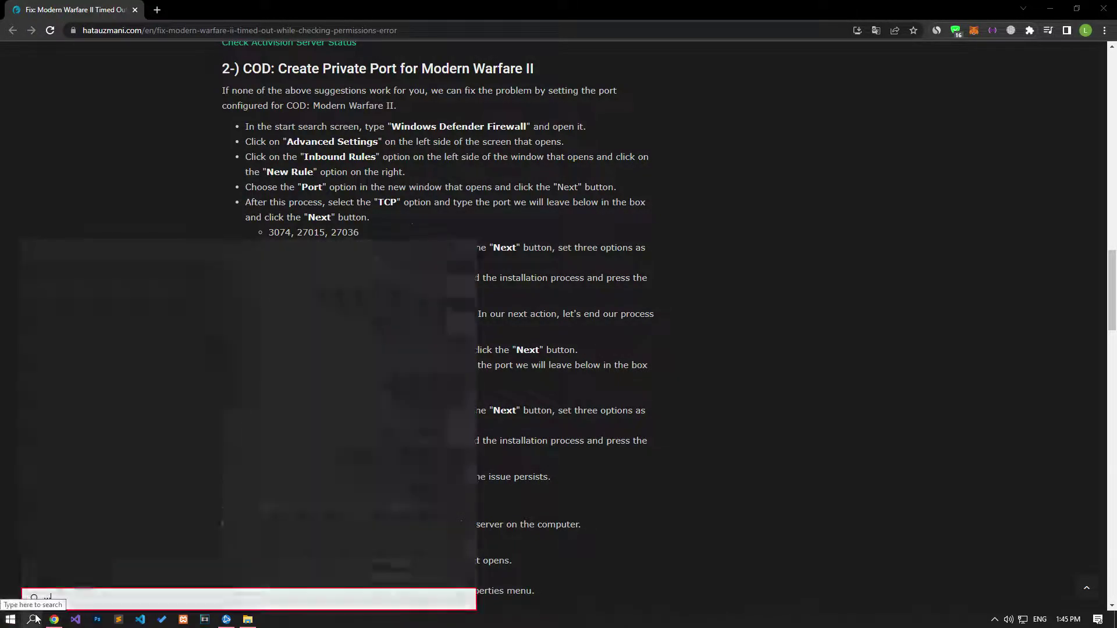
text(wi)
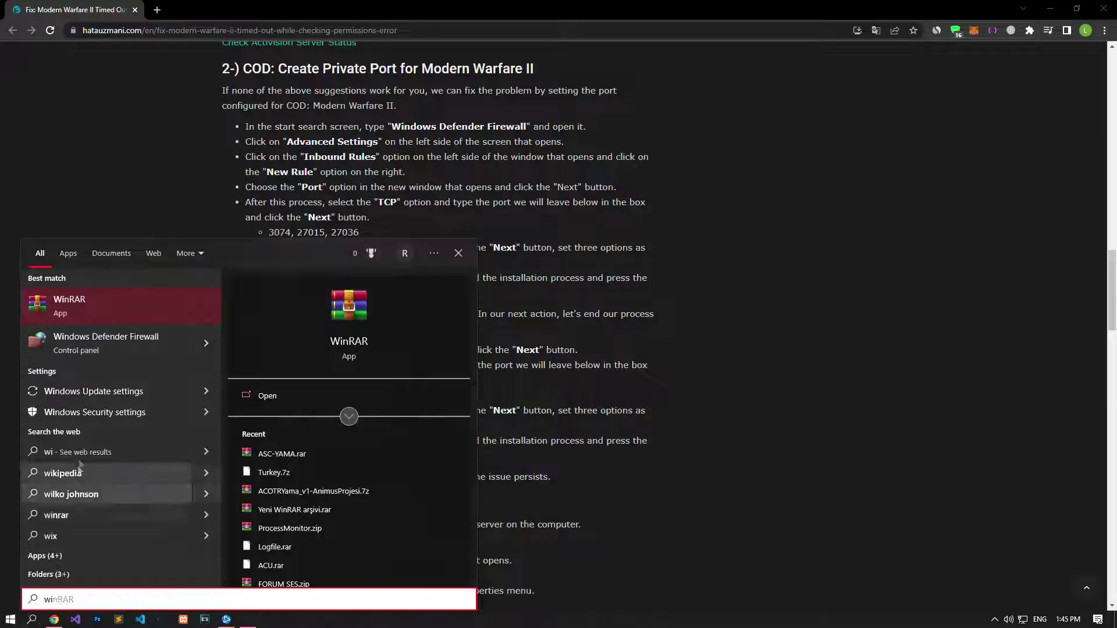
click(112, 341)
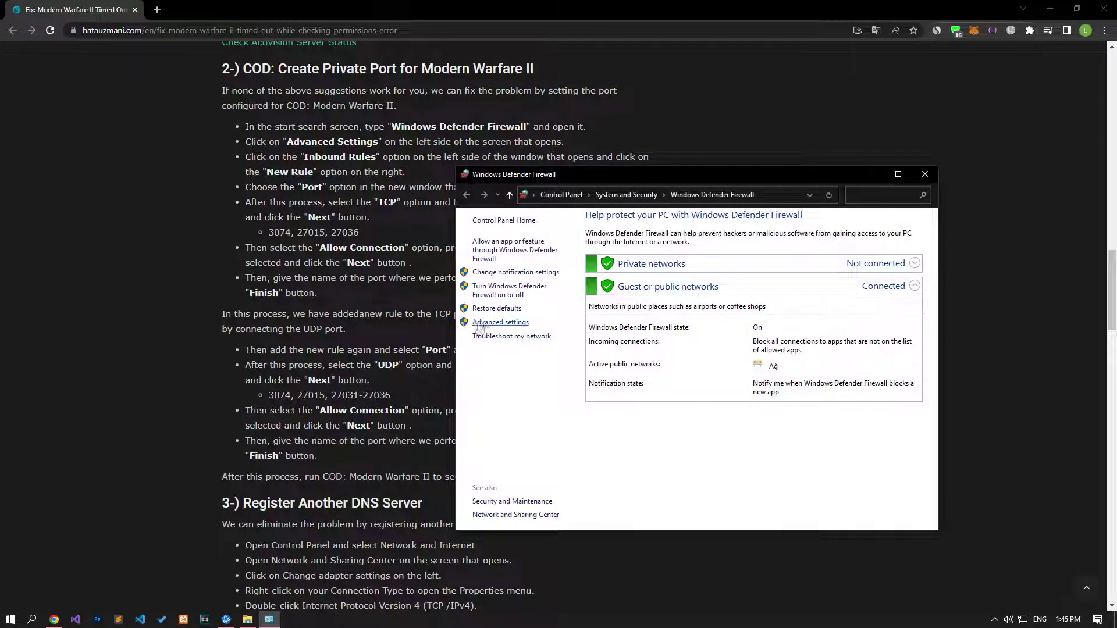
click(526, 322)
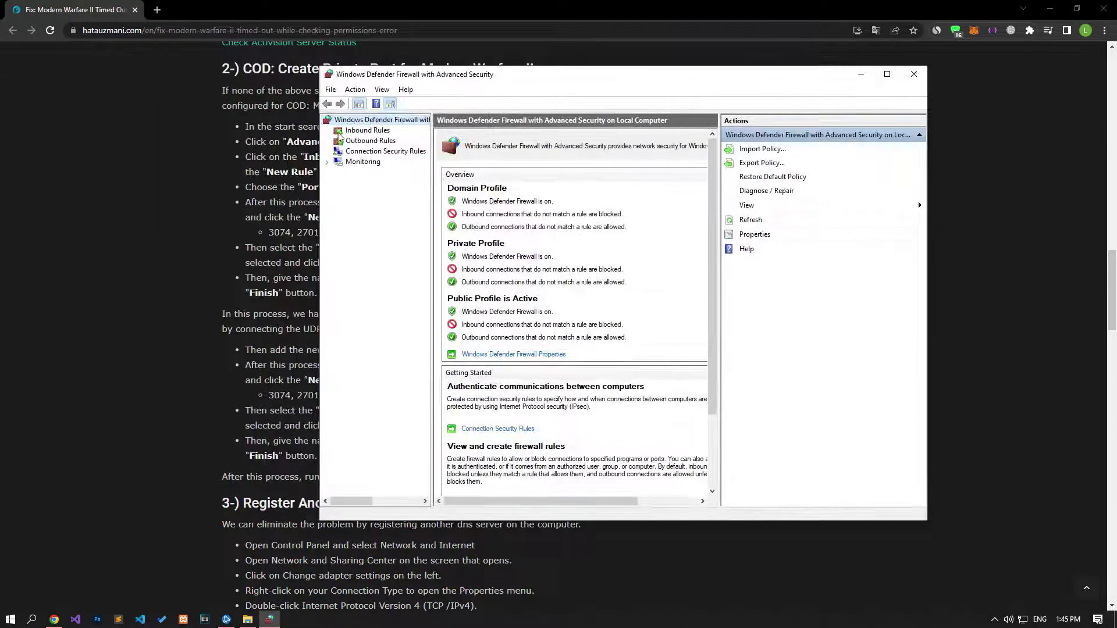
click(388, 132)
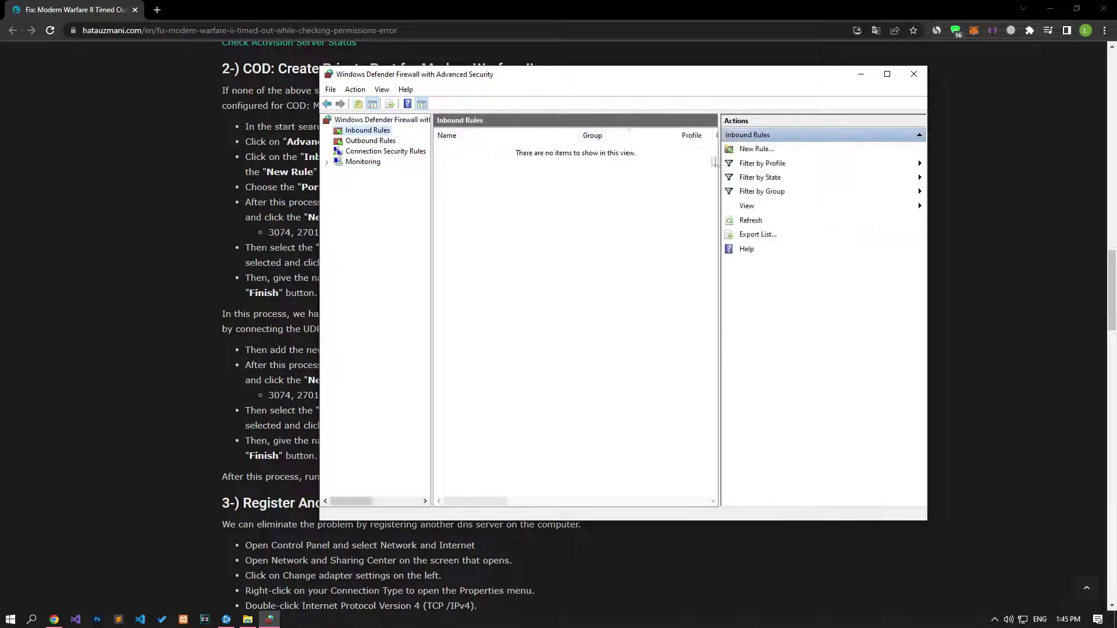
Step: Start a new inbound port rule and paste the article's TCP ports 3074, 27015, 27036
click(758, 150)
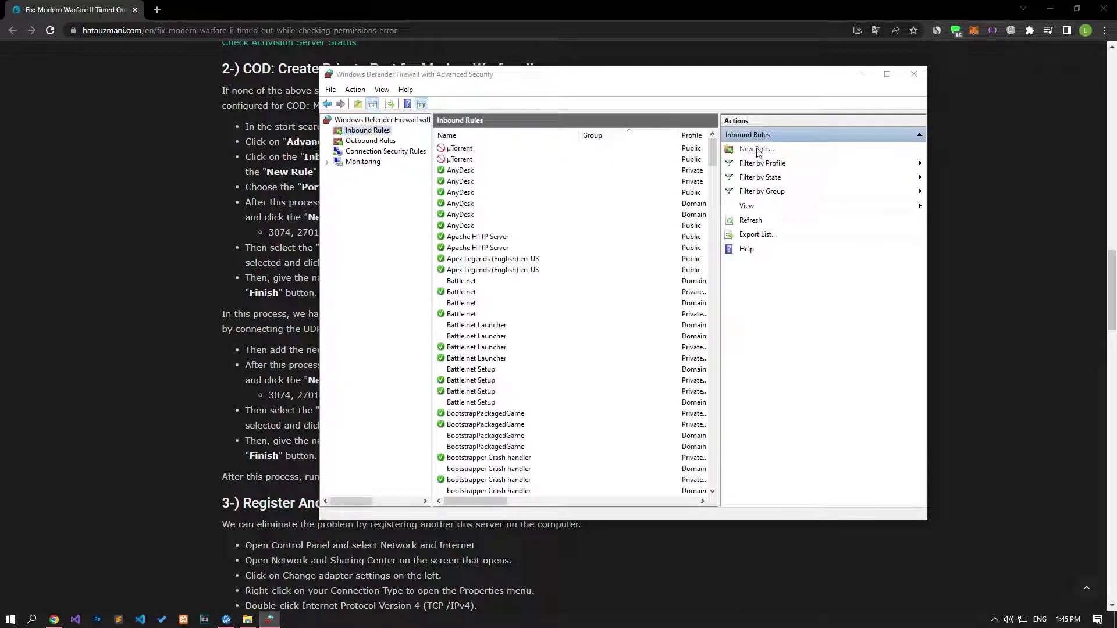
click(162, 143)
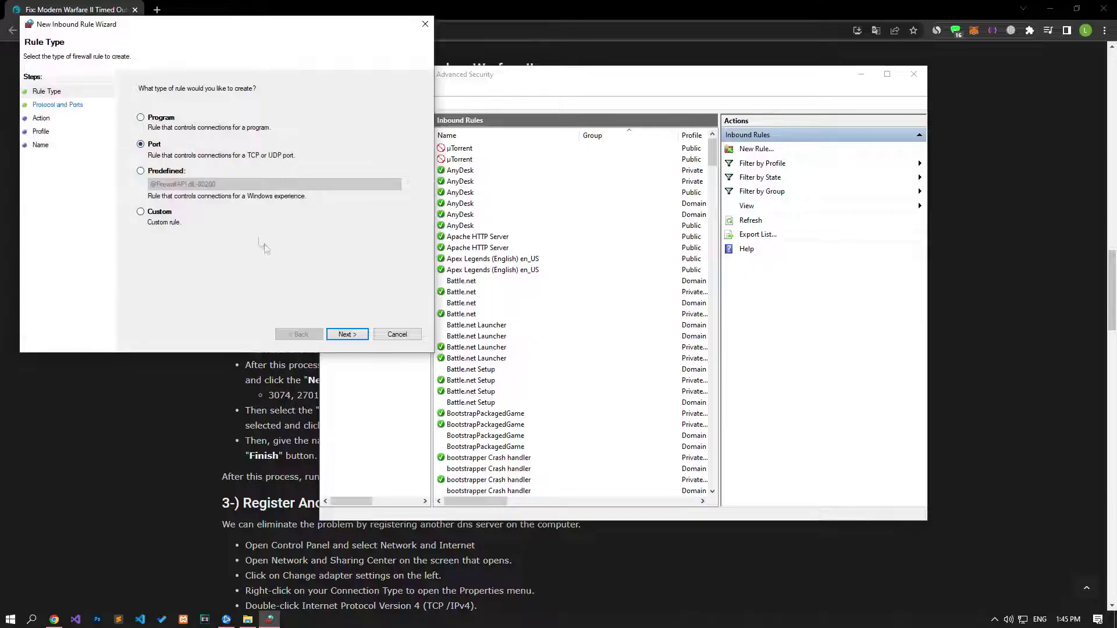
click(346, 334)
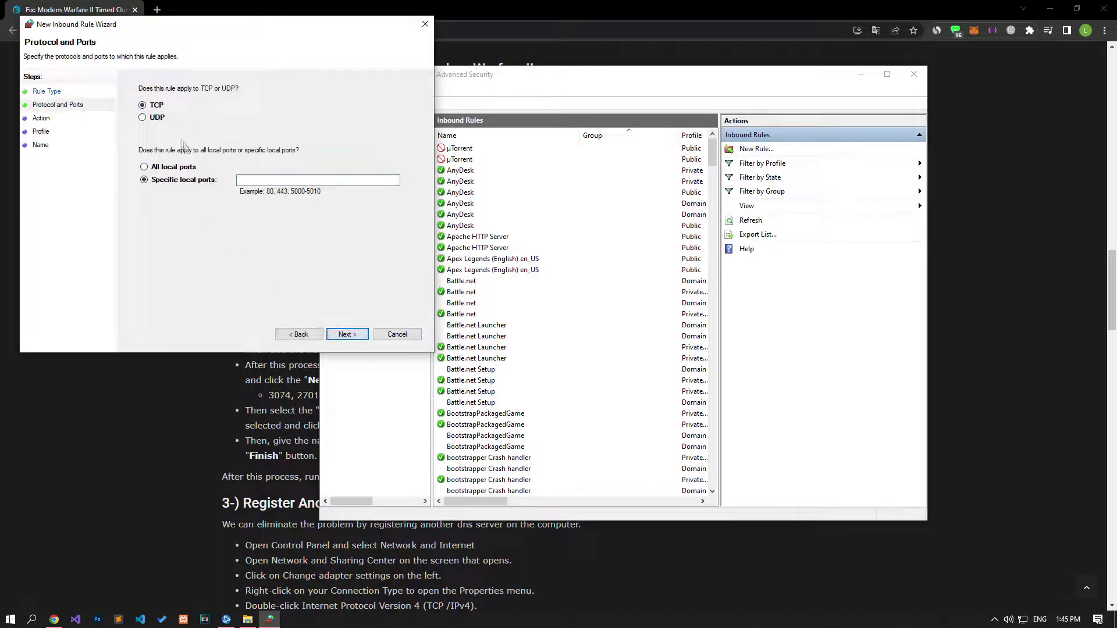
click(176, 416)
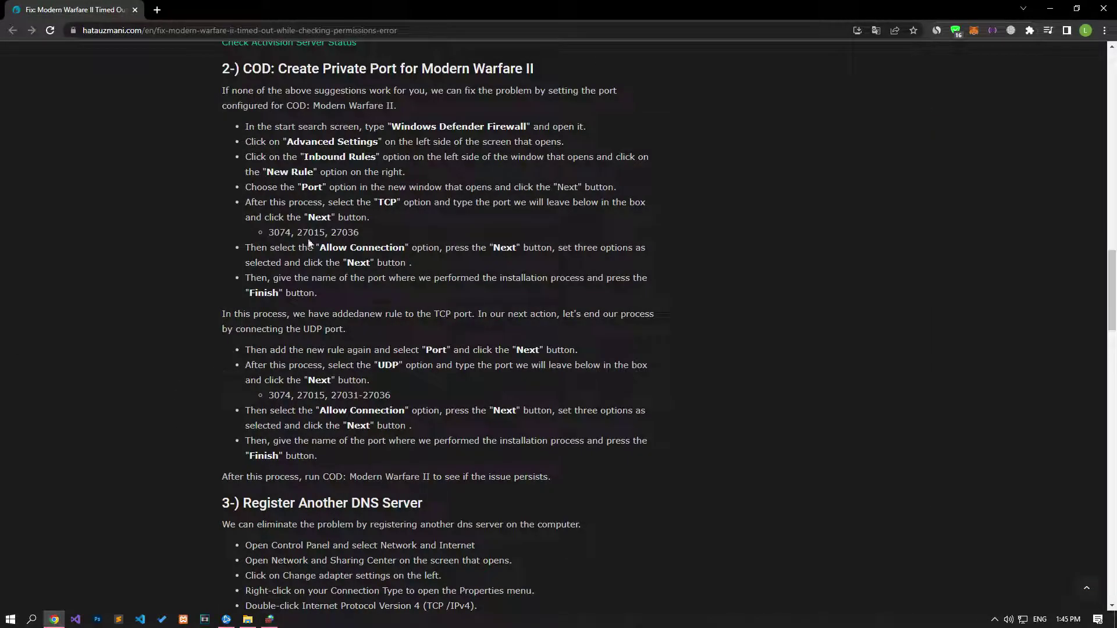
triple_click(312, 232)
right_click(303, 233)
click(324, 242)
mouse_move(229, 621)
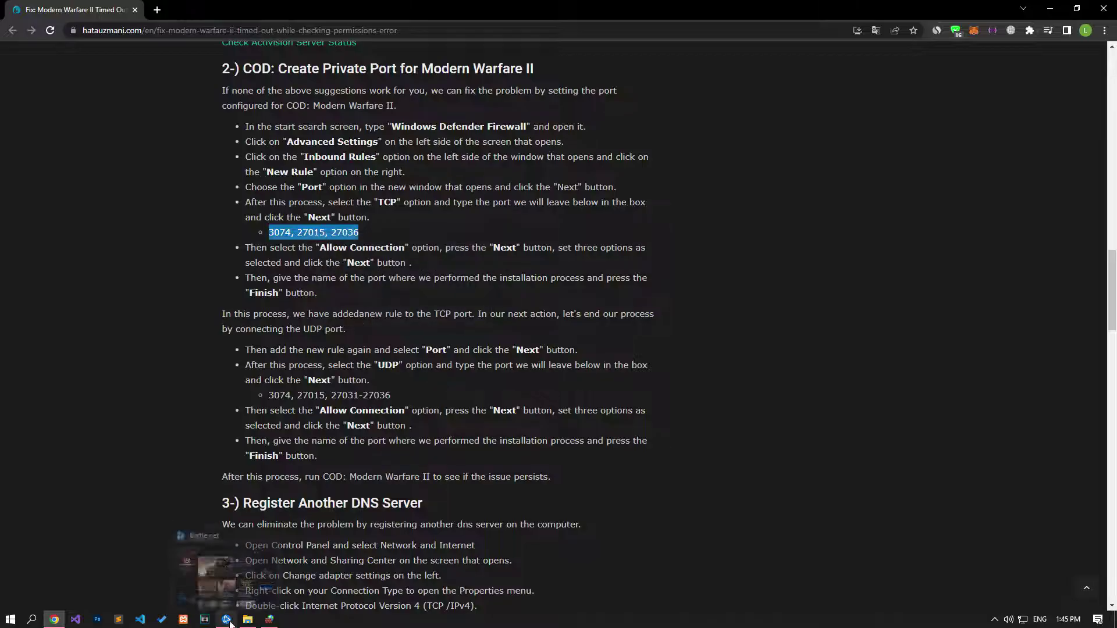
click(272, 618)
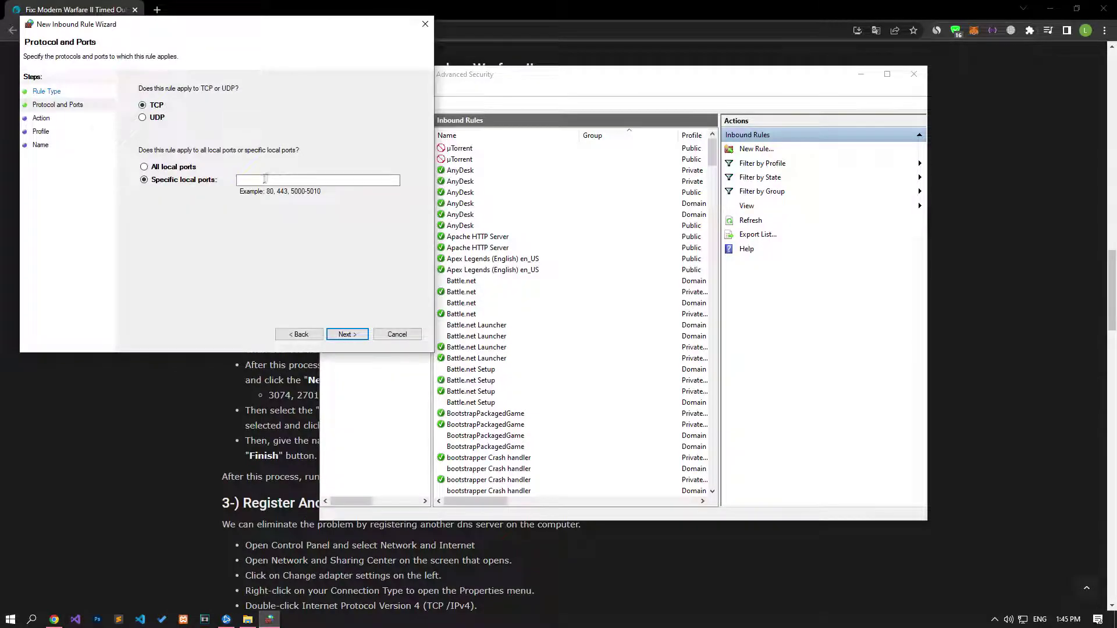
right_click(265, 179)
click(296, 233)
Step: Allow the connection on all profiles and finish the rule named WARFARE II TCP
click(365, 336)
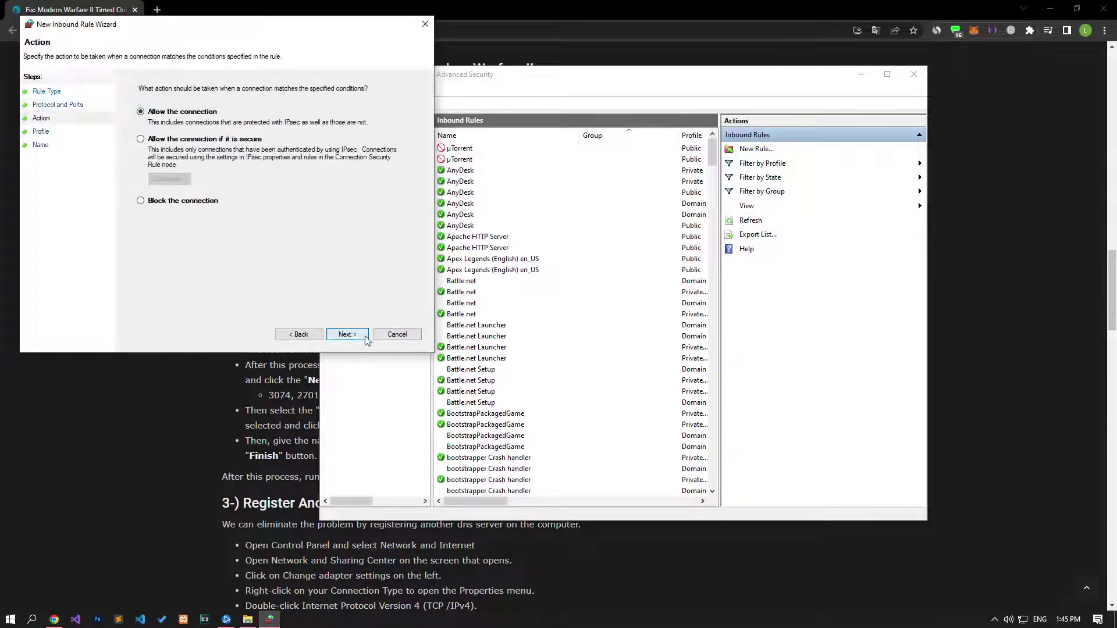
click(365, 336)
click(366, 337)
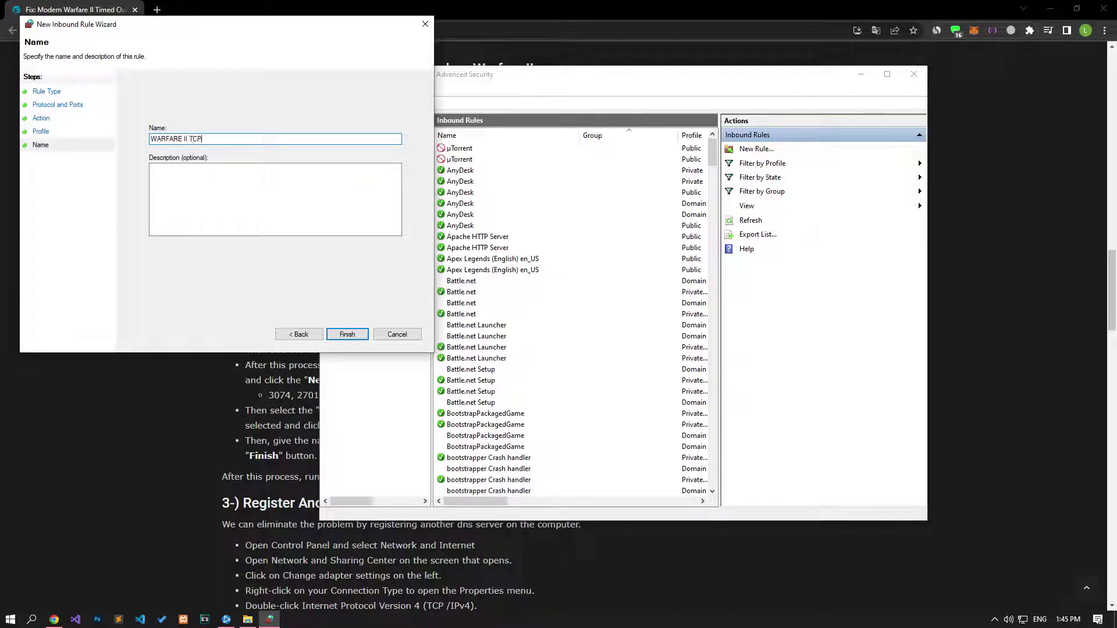
click(347, 333)
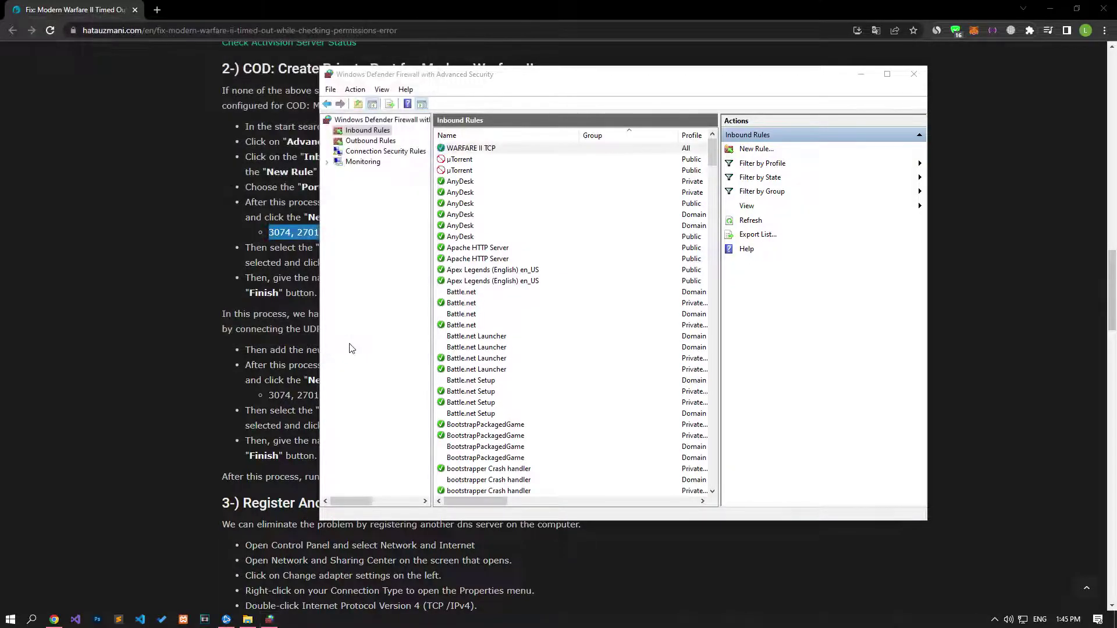
click(296, 282)
triple_click(328, 396)
right_click(328, 395)
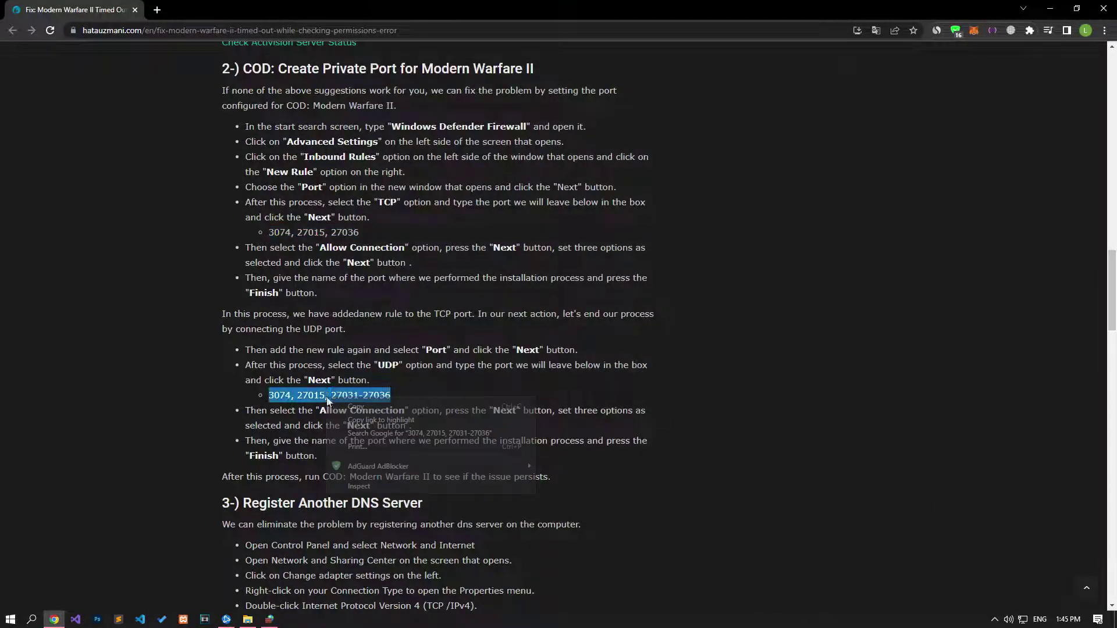
click(348, 403)
click(269, 619)
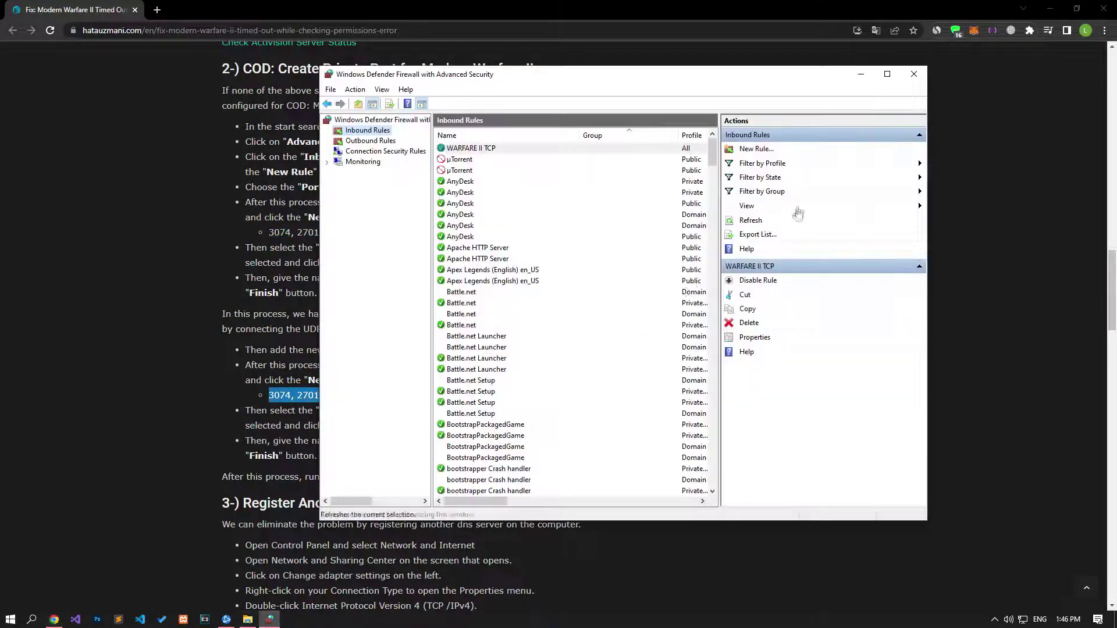
click(756, 149)
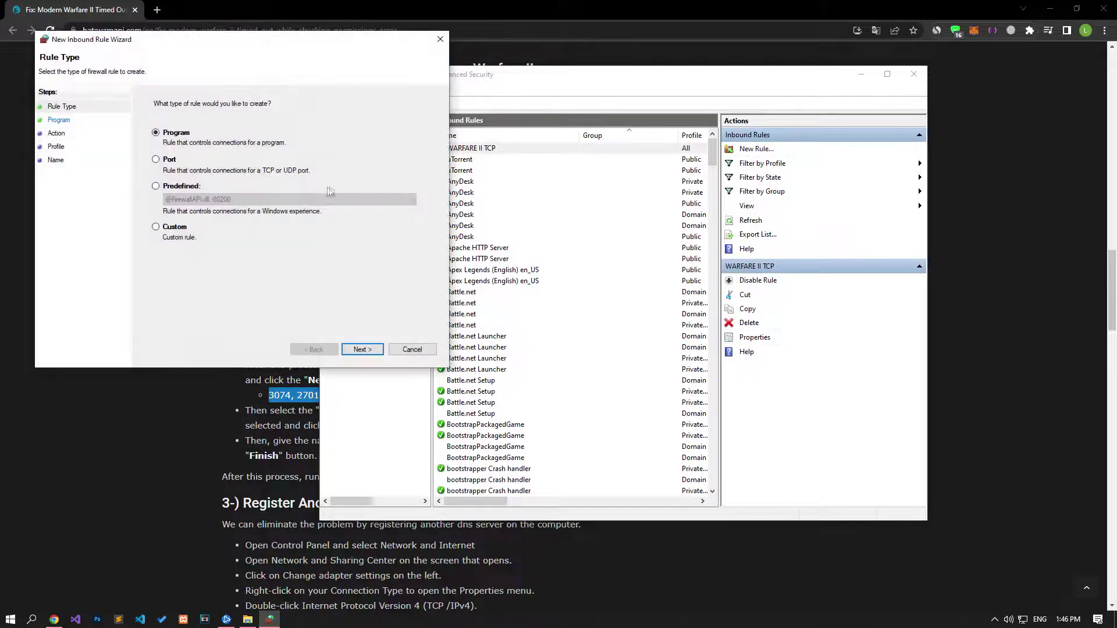
click(173, 161)
click(375, 353)
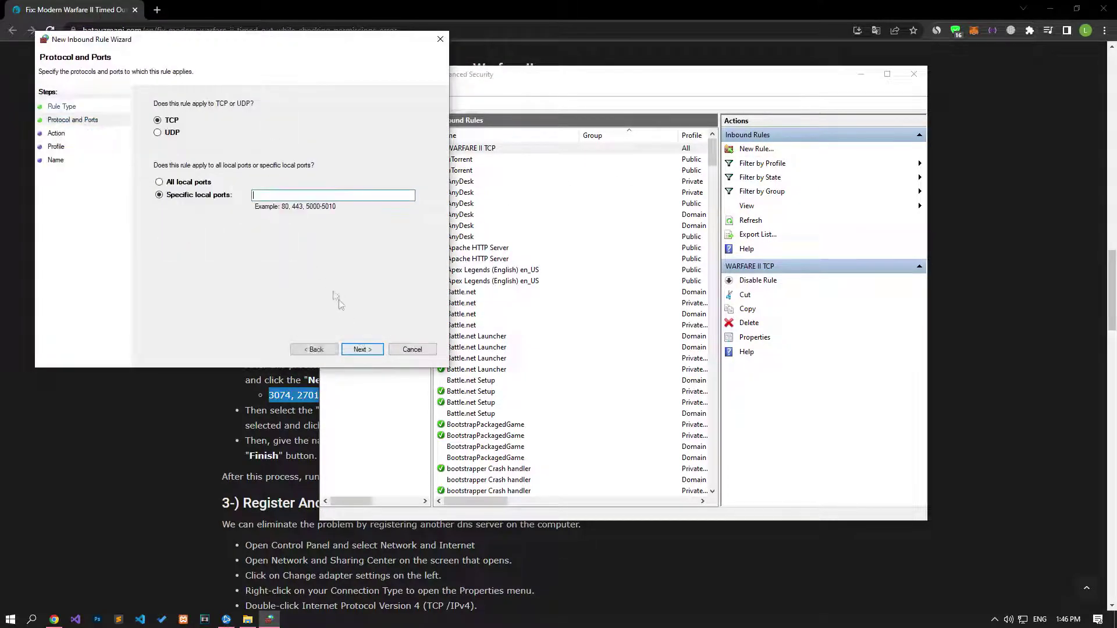
click(171, 134)
right_click(282, 198)
click(317, 245)
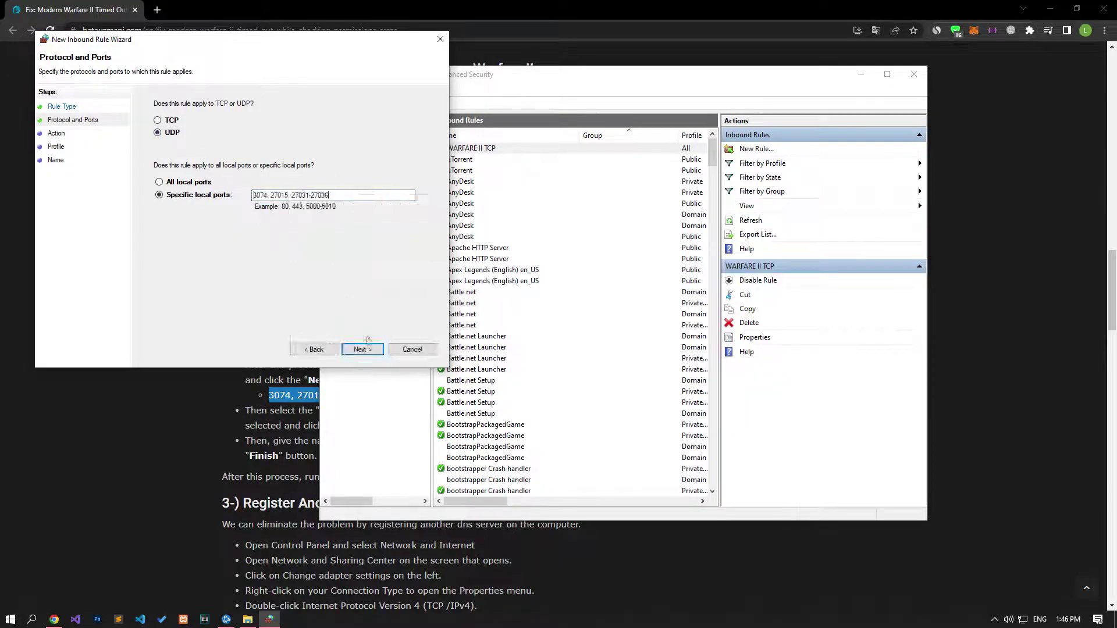
Step: Allow it on all profiles, finish it as WARFARE II UDP, and close the firewall
click(362, 350)
click(373, 349)
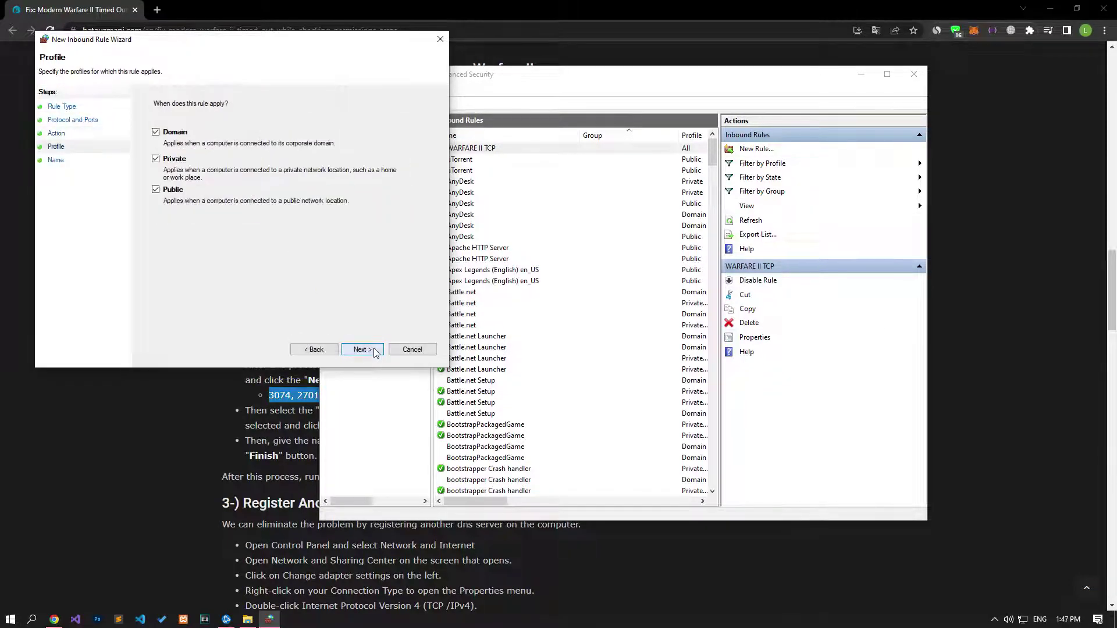
click(373, 350)
text(WA)
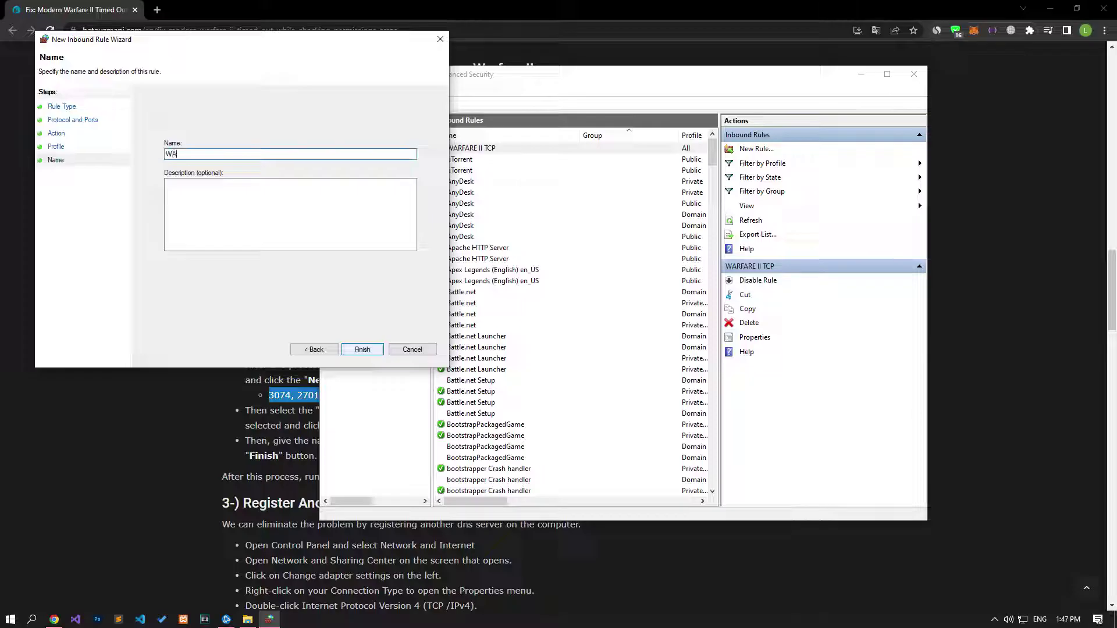
text(T)
click(362, 350)
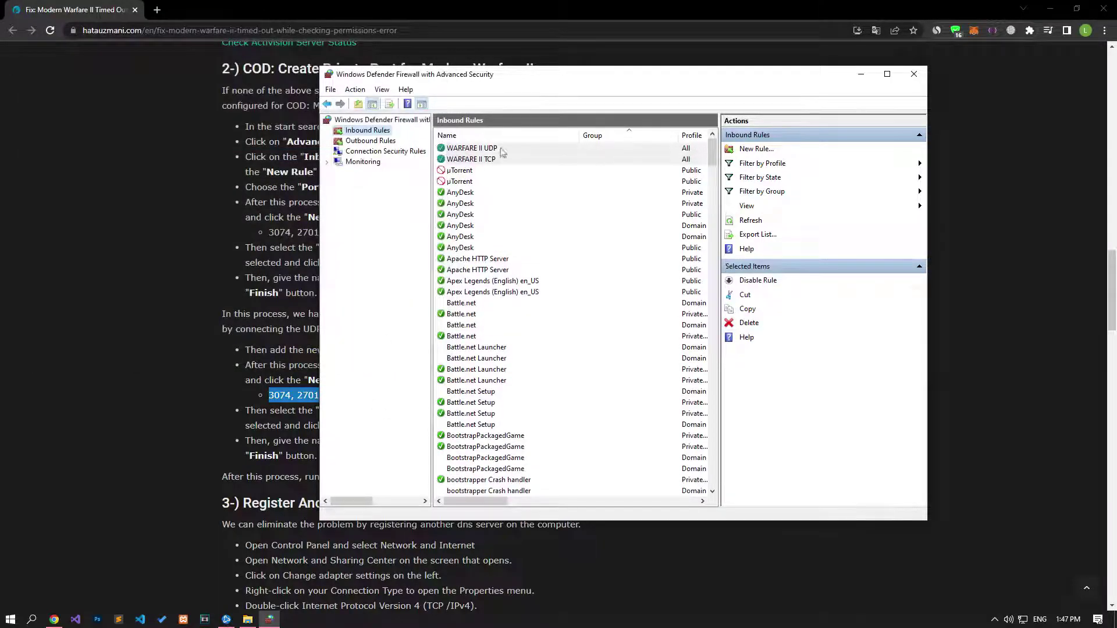
click(913, 75)
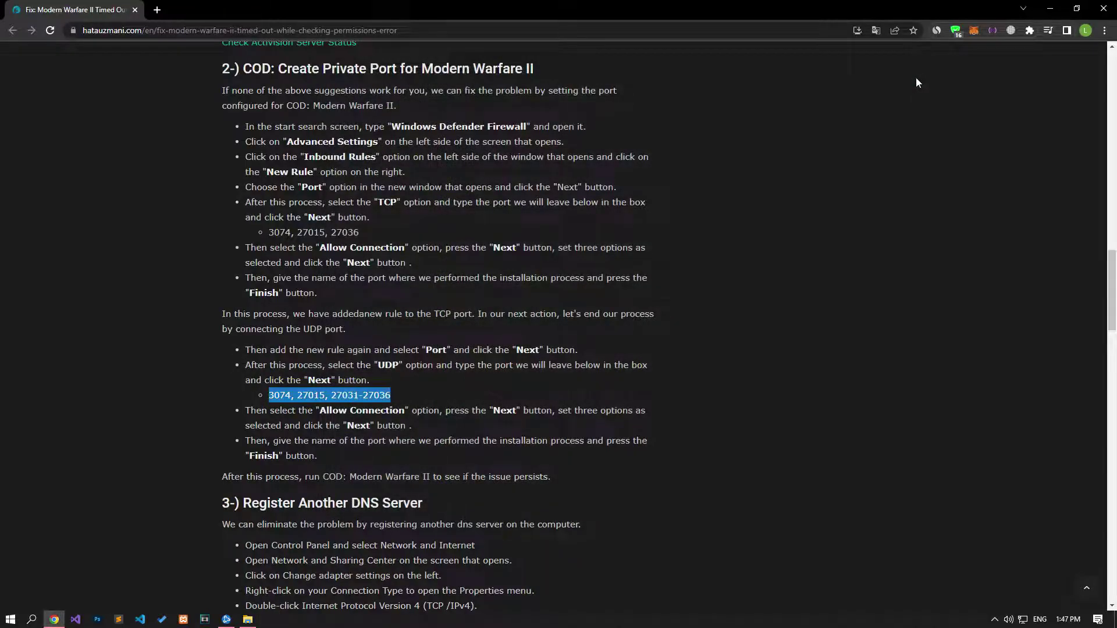
Step: Scroll to the Register Another DNS Server section and open Network & Internet settings from the tray
scroll(906, 93, down, 8)
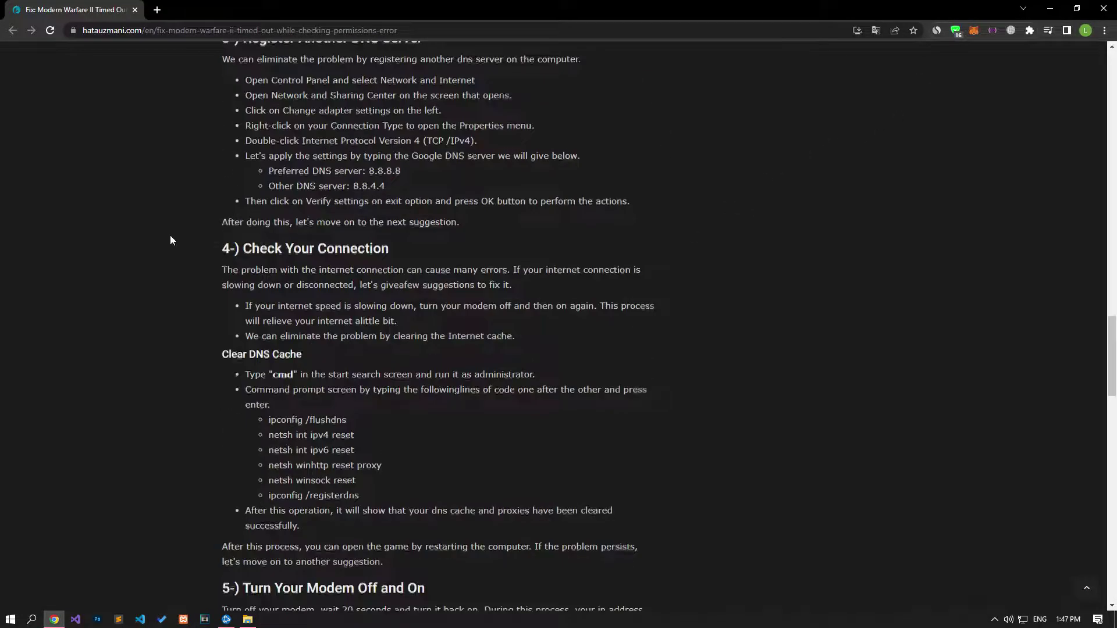
scroll(170, 240, up, 1)
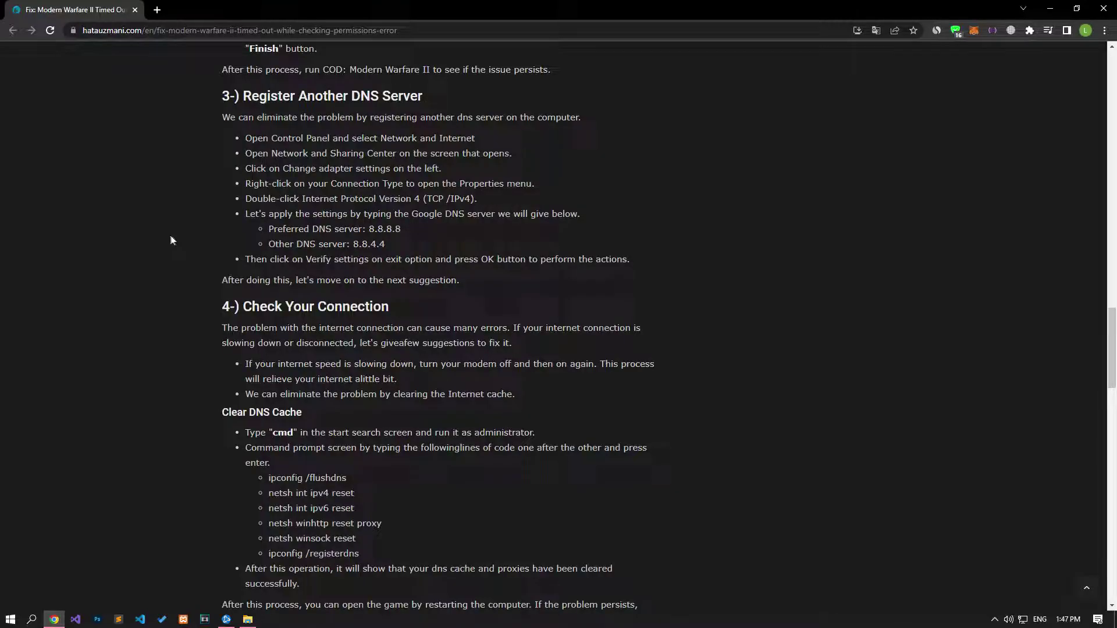
right_click(1023, 624)
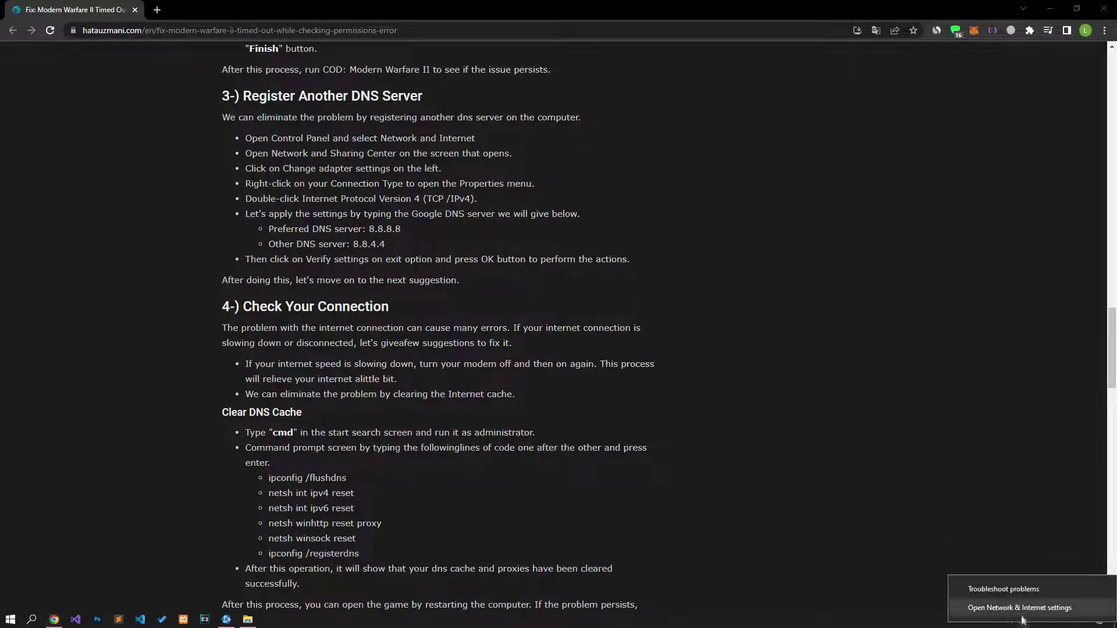
click(1020, 608)
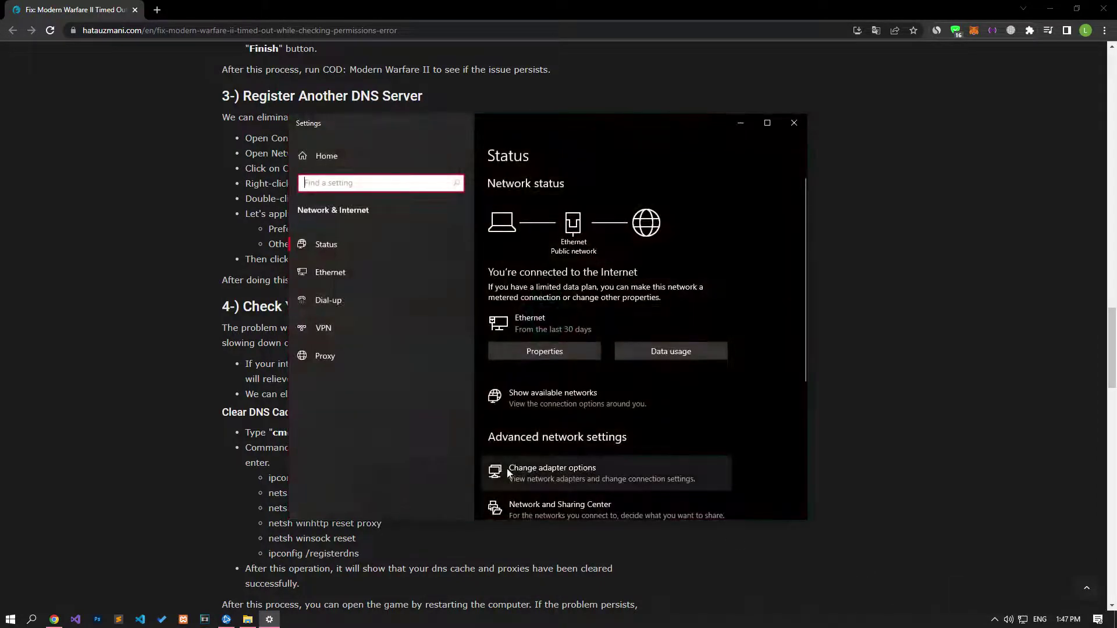
Step: Open the Ethernet adapter's Internet Protocol Version 4 properties from Change adapter options
click(593, 472)
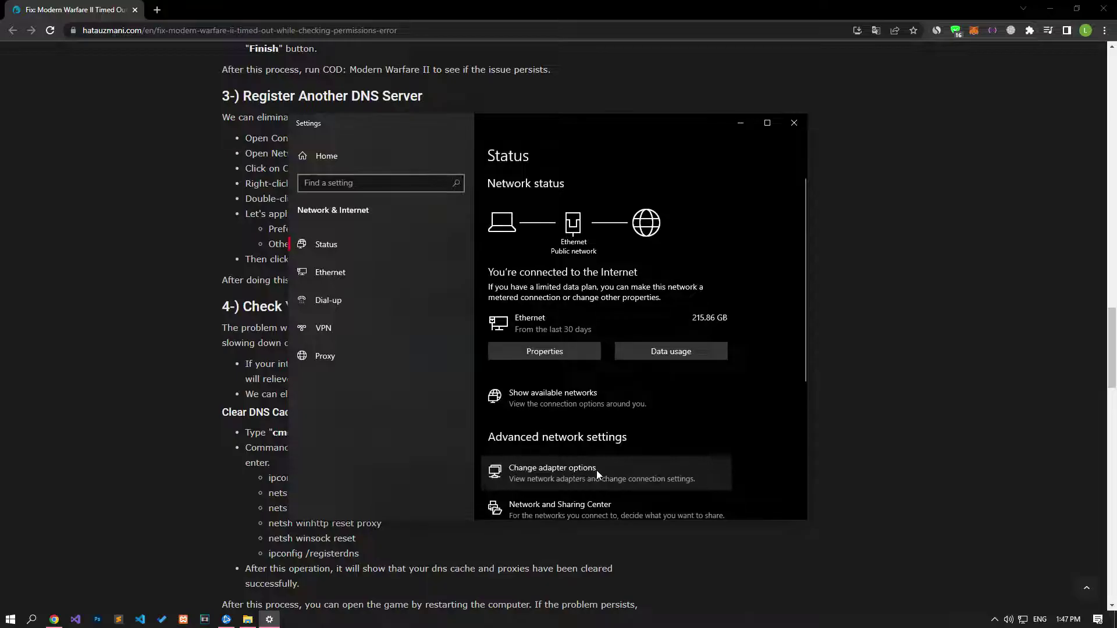
click(794, 123)
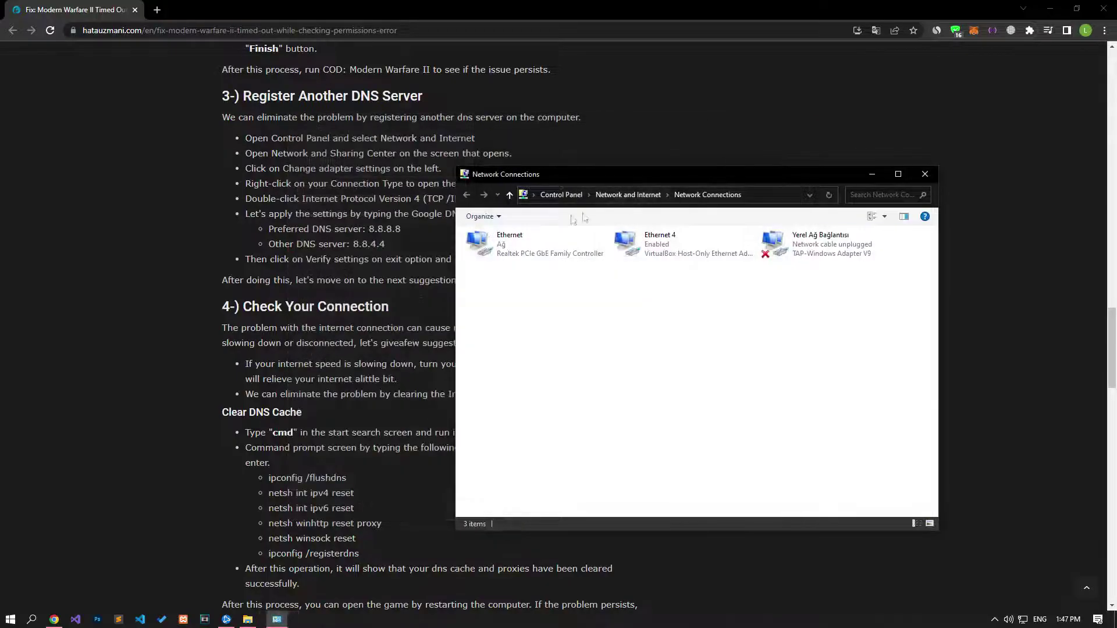
right_click(518, 240)
click(543, 347)
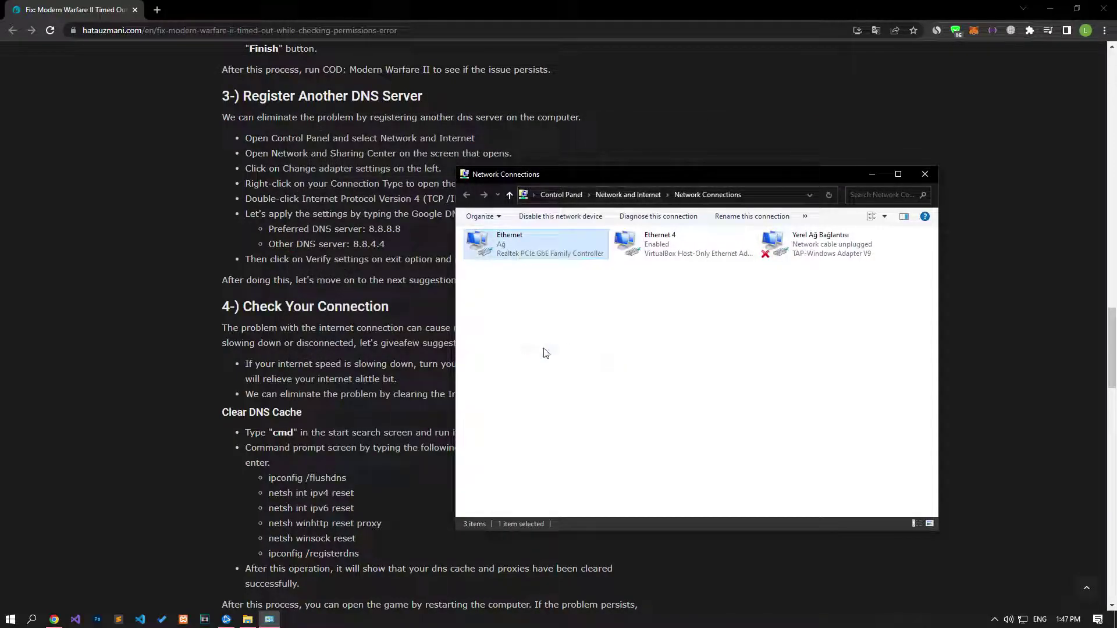
click(503, 371)
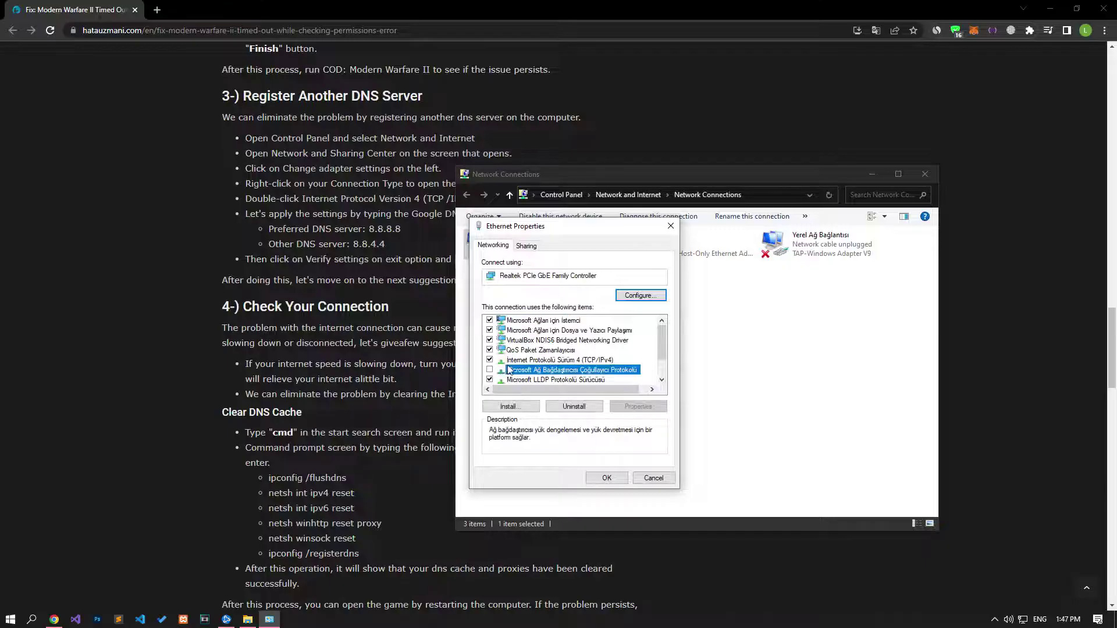
click(513, 360)
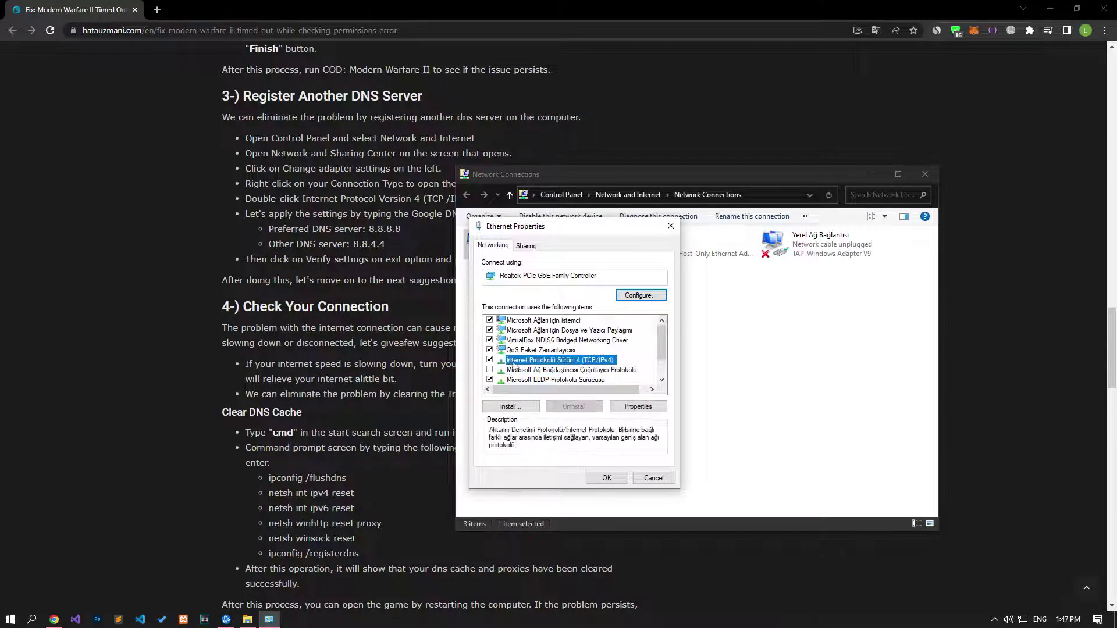
double_click(594, 362)
Step: Set the DNS servers to 8.8.8.8 and 8.8.4.4, save, and close Network Connections
click(555, 434)
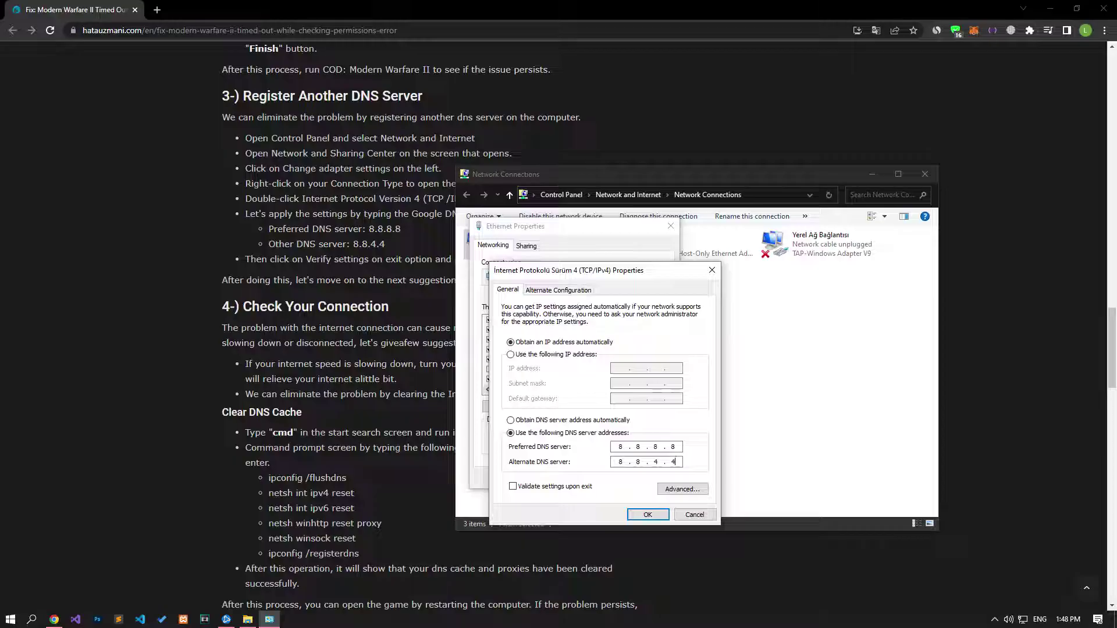
click(645, 517)
click(607, 478)
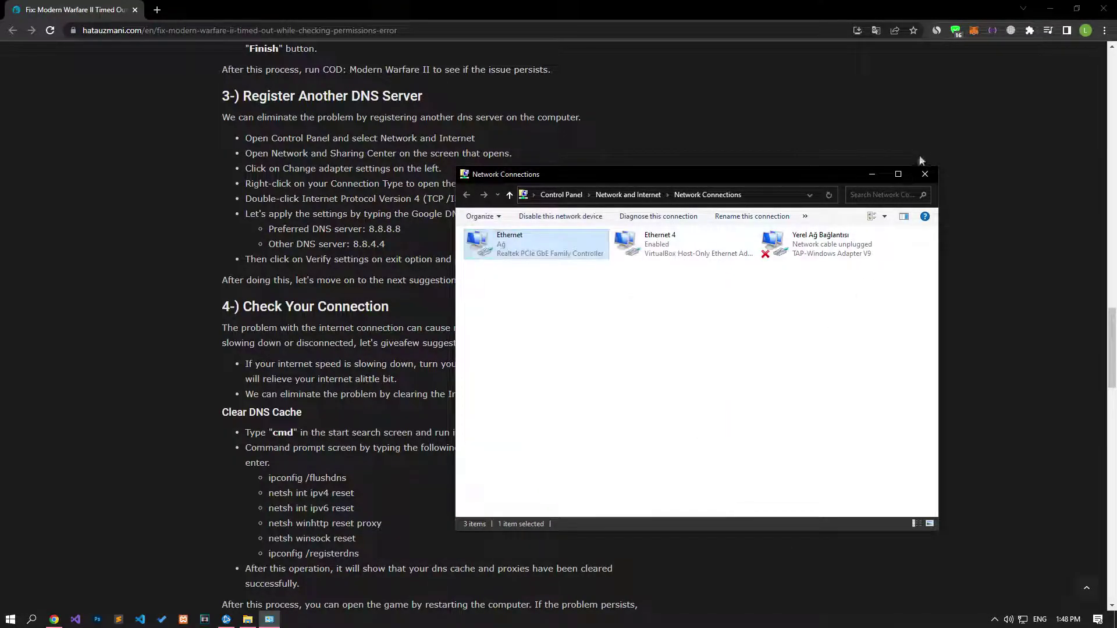
click(925, 174)
Step: Launch Command Prompt as administrator via a CMD search
scroll(938, 173, down, 4)
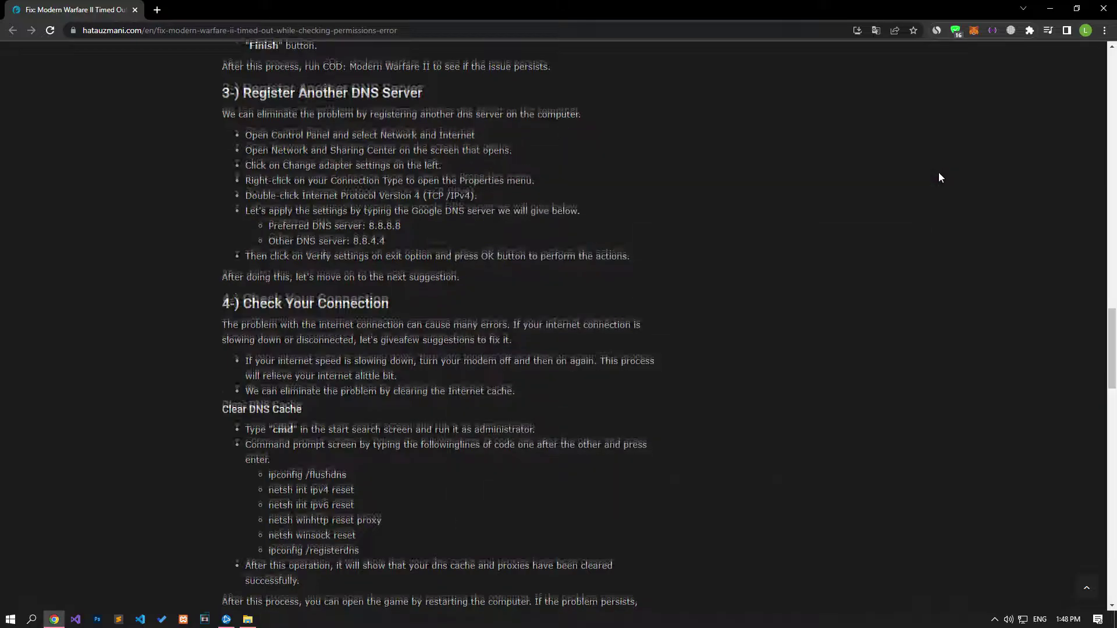
click(6, 620)
text(CMD)
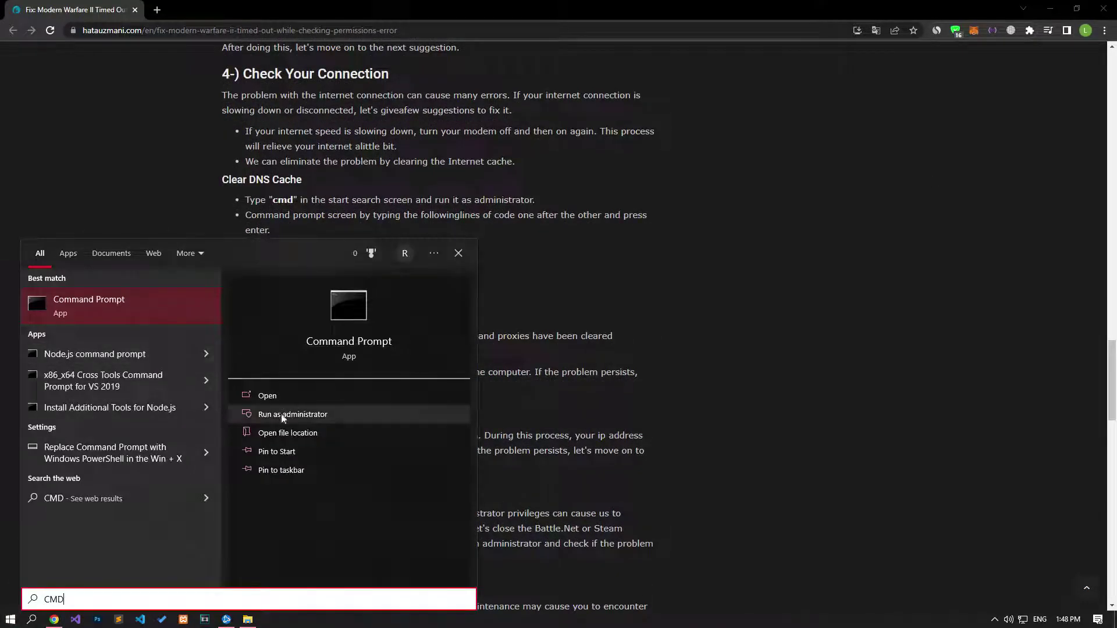
click(284, 418)
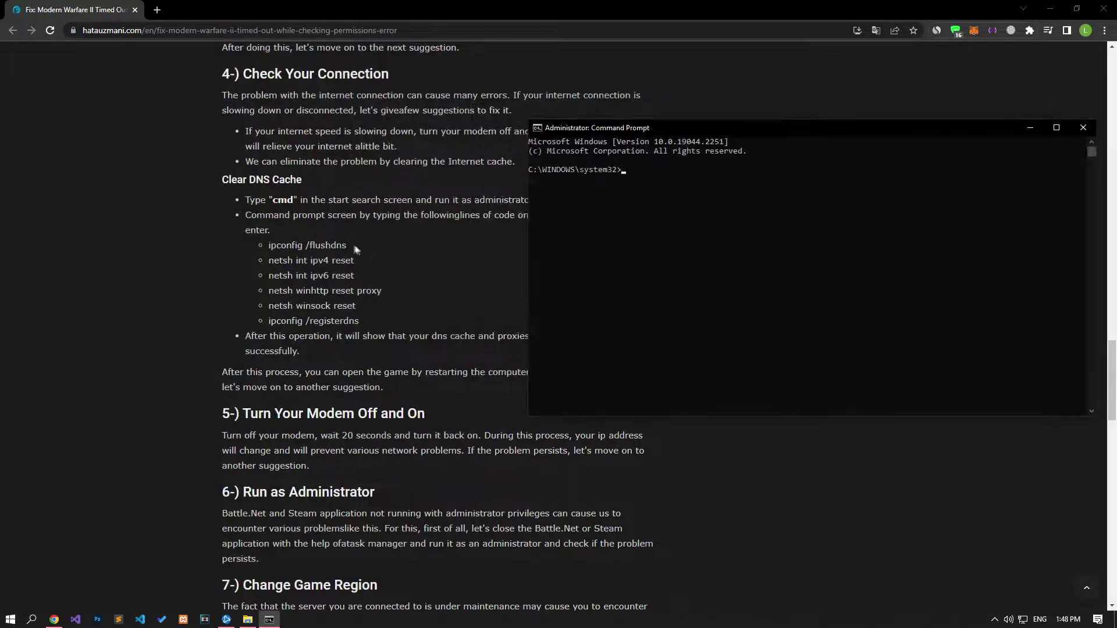
Step: Run ipconfig /flushdns and netsh int ipv4 reset, copied from the article
triple_click(331, 246)
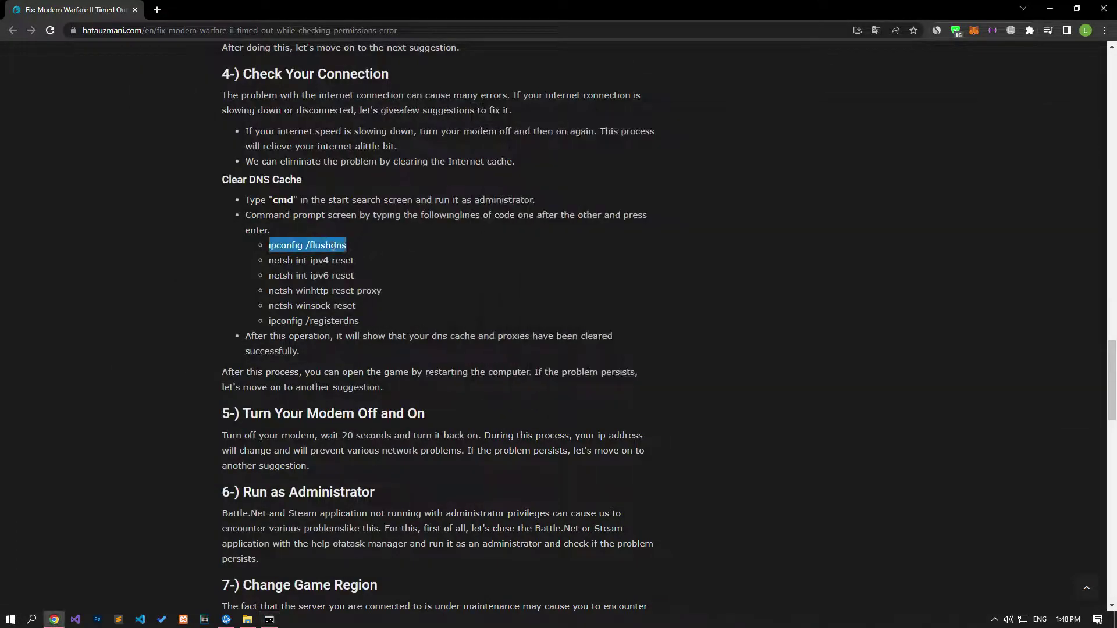
key(ctrl+c)
key(alt+Tab)
key(ctrl+v)
key(Return)
key(alt+Tab)
triple_click(314, 262)
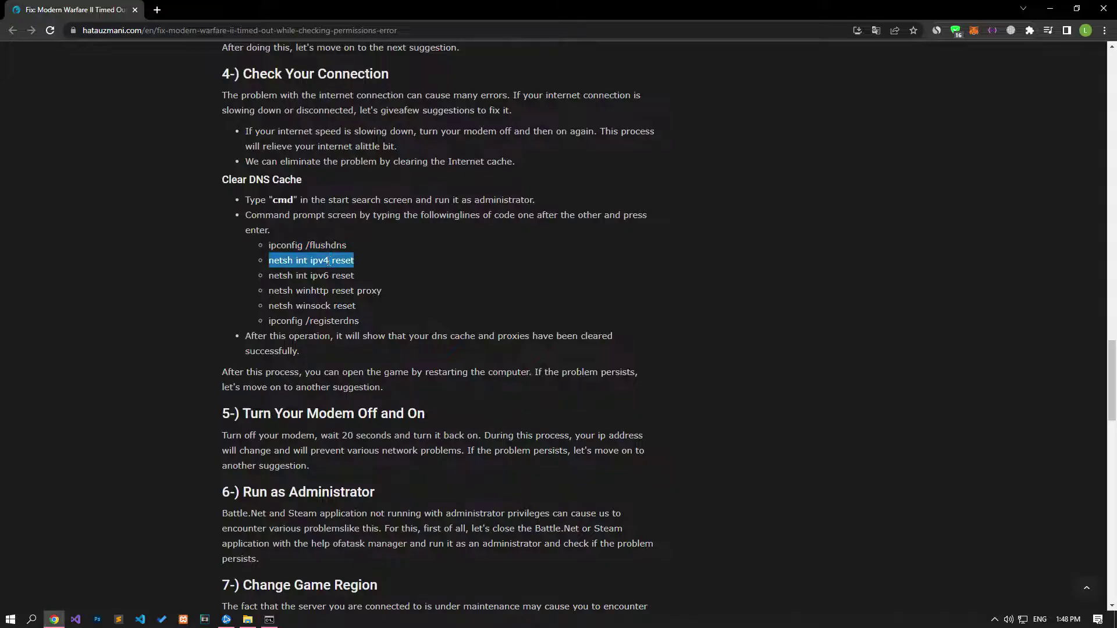
key(ctrl+c)
key(alt+Tab)
key(ctrl+v)
key(Return)
key(alt+Tab)
Step: Run the netsh int ipv6 reset, netsh winhttp reset proxy and netsh winsock reset commands
triple_click(314, 276)
key(ctrl+c)
key(alt+Tab)
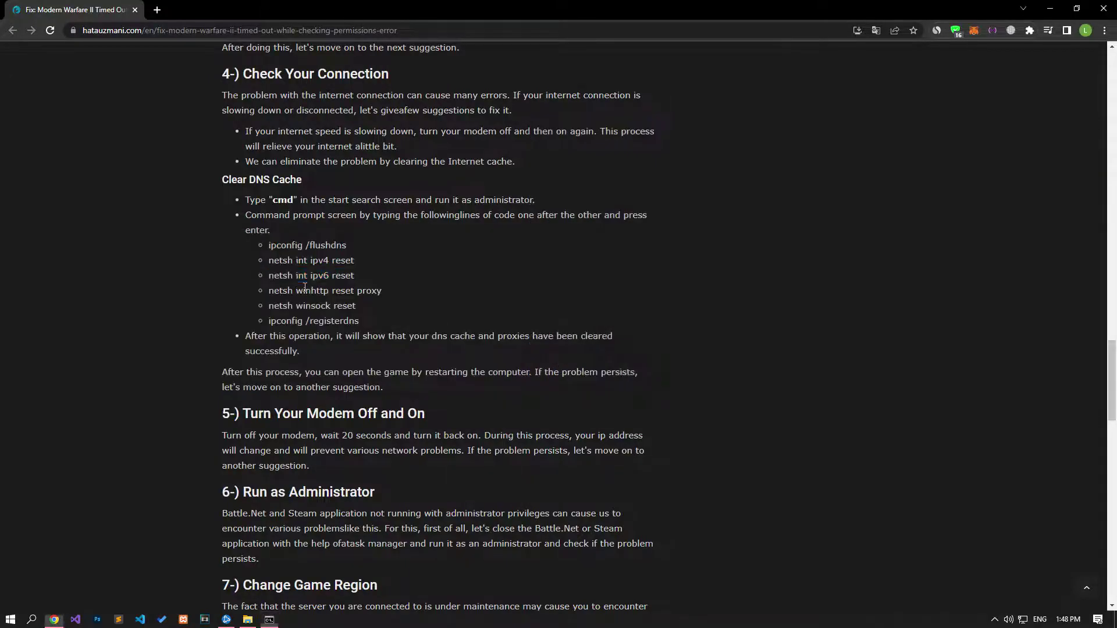
triple_click(305, 290)
key(alt+Tab)
key(ctrl+v)
key(Return)
triple_click(312, 305)
key(alt+Tab)
key(ctrl+v)
key(Return)
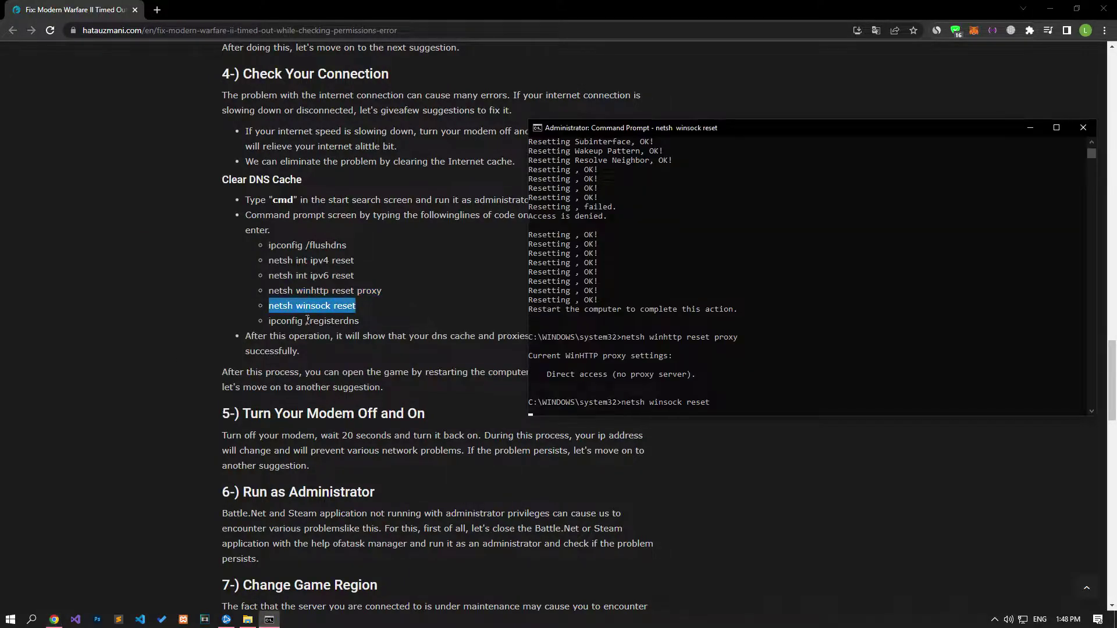
Step: Run ipconfig /registerdns and close the Command Prompt
triple_click(307, 320)
key(ctrl+c)
key(alt+Tab)
key(ctrl+v)
key(Return)
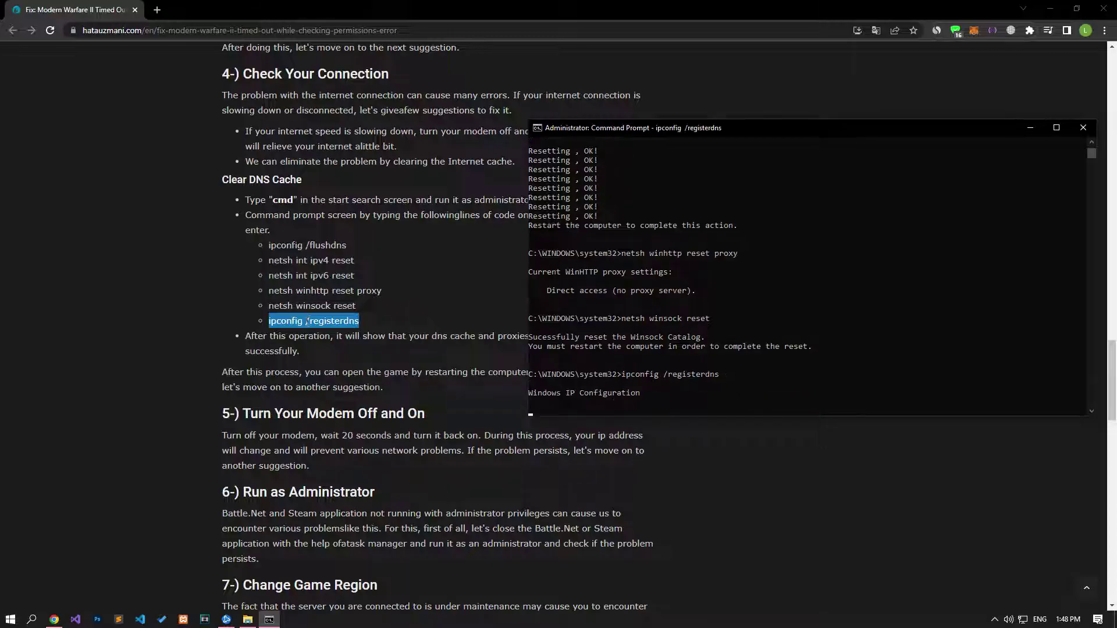
click(1078, 128)
Step: Dismiss the Start power options, scroll to Run as Administrator, and bring New folder (3) forward
click(10, 619)
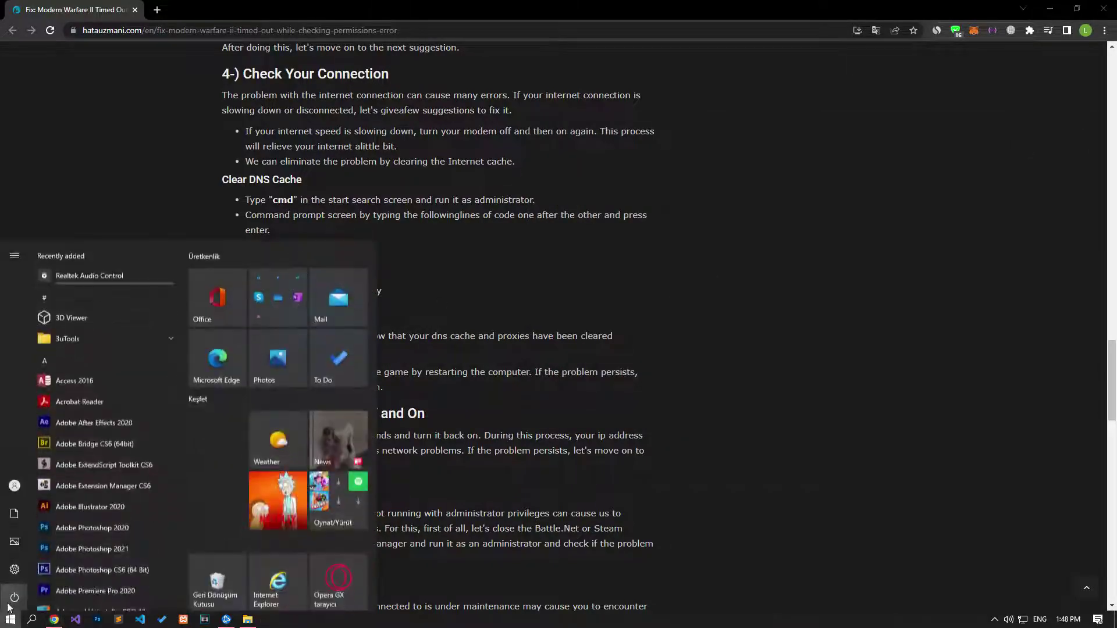
click(14, 597)
click(517, 331)
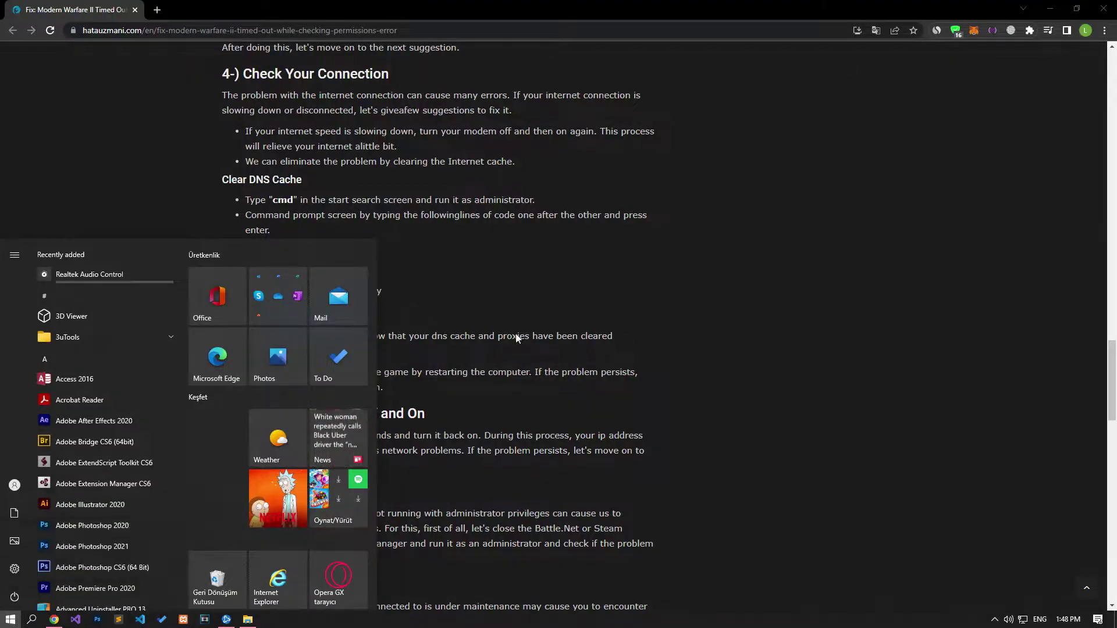
click(516, 332)
scroll(169, 320, down, 4)
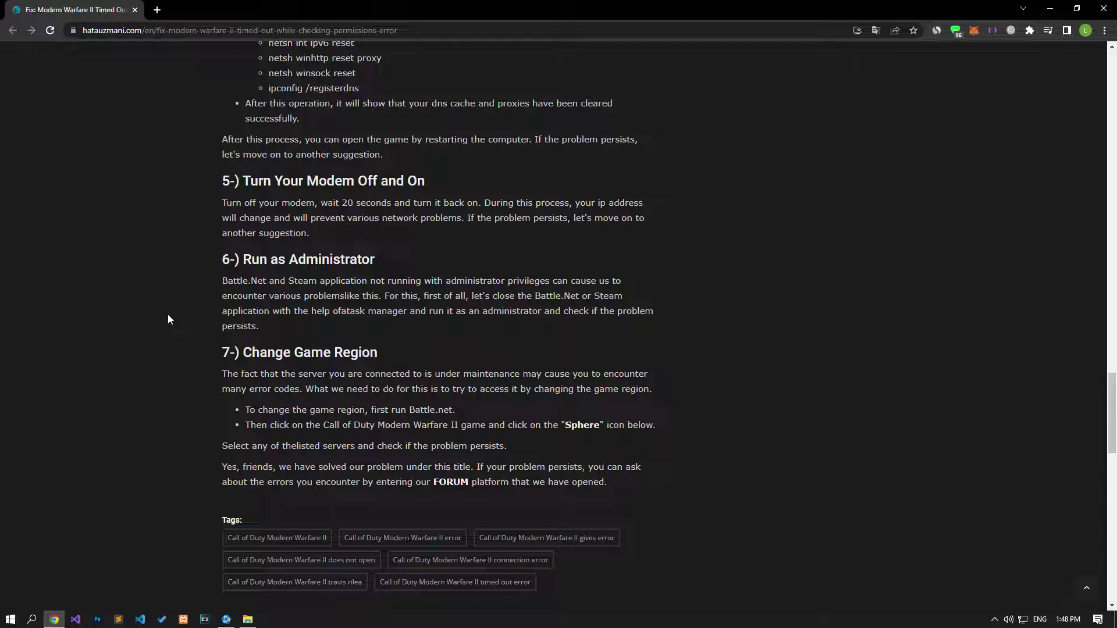
click(236, 581)
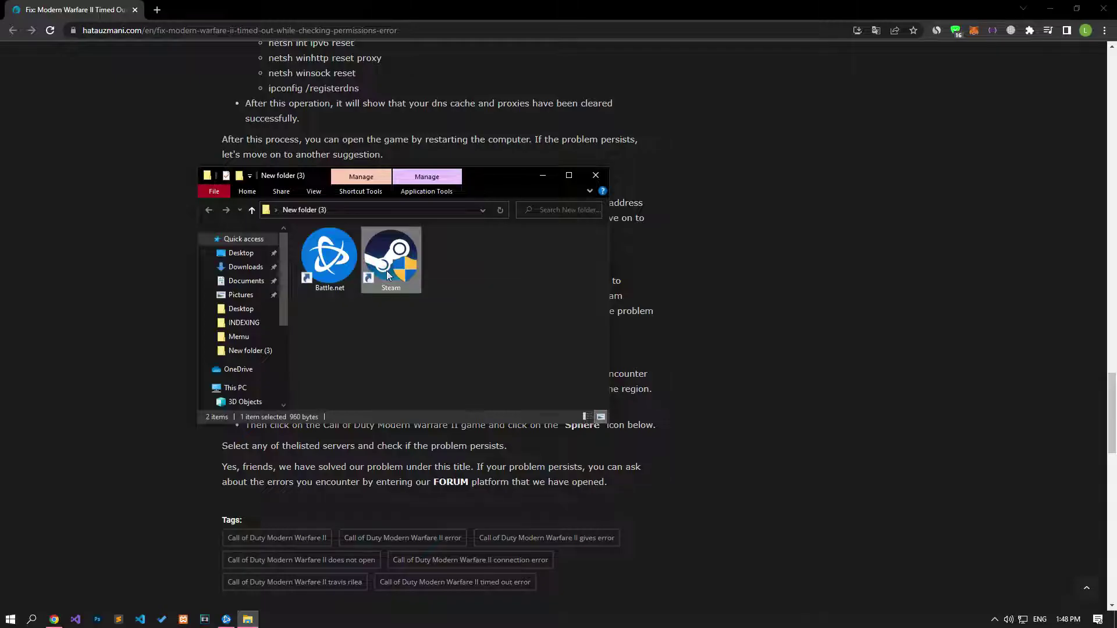
Step: From the Steam shortcut's properties, open the folder containing steam.exe
key(shift+F10)
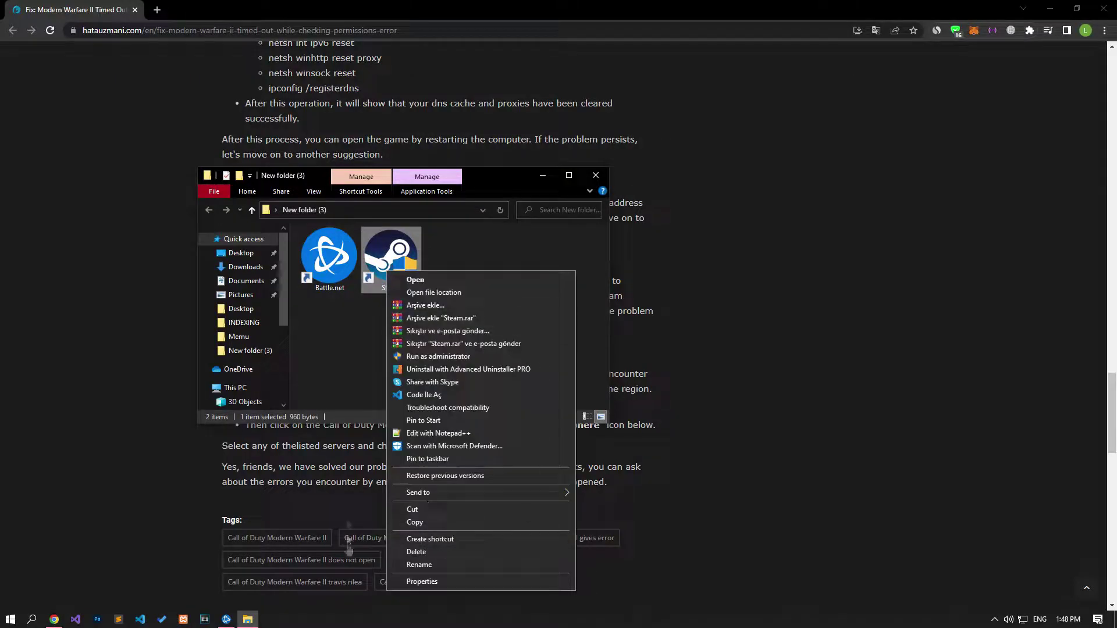
click(431, 582)
click(452, 486)
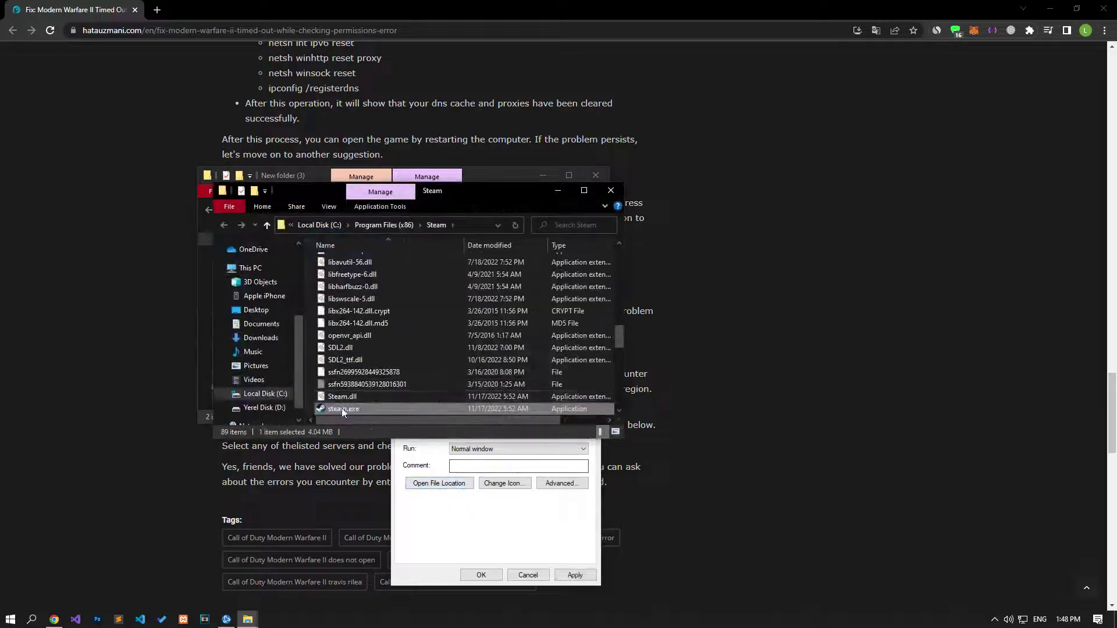
Step: Set steam.exe to always run as administrator under Compatibility, then close the Steam windows
right_click(343, 409)
click(381, 406)
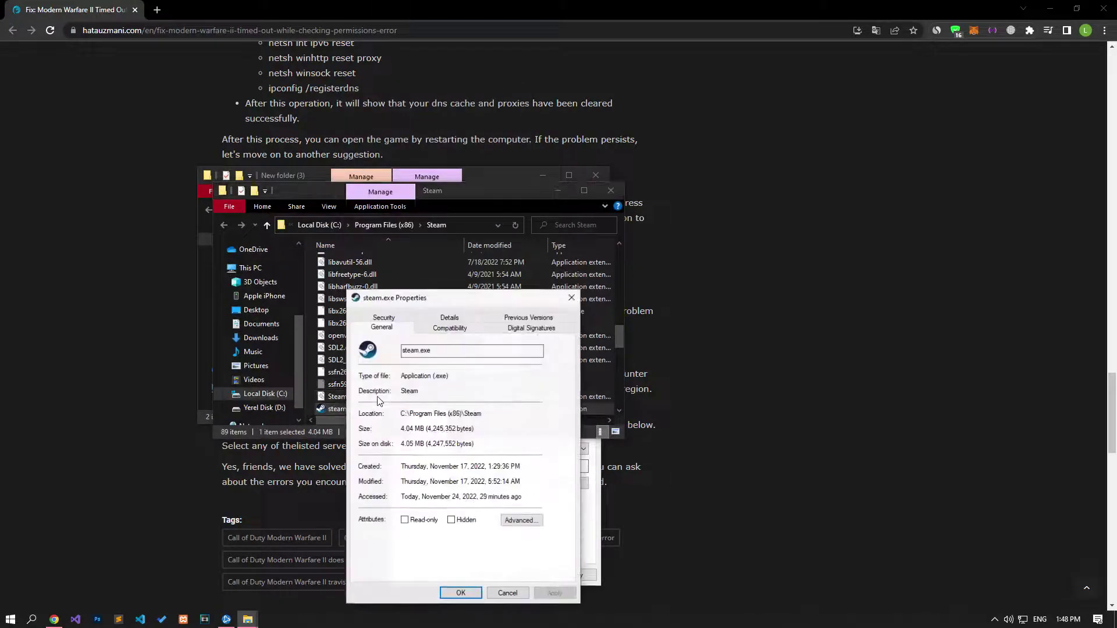
click(454, 331)
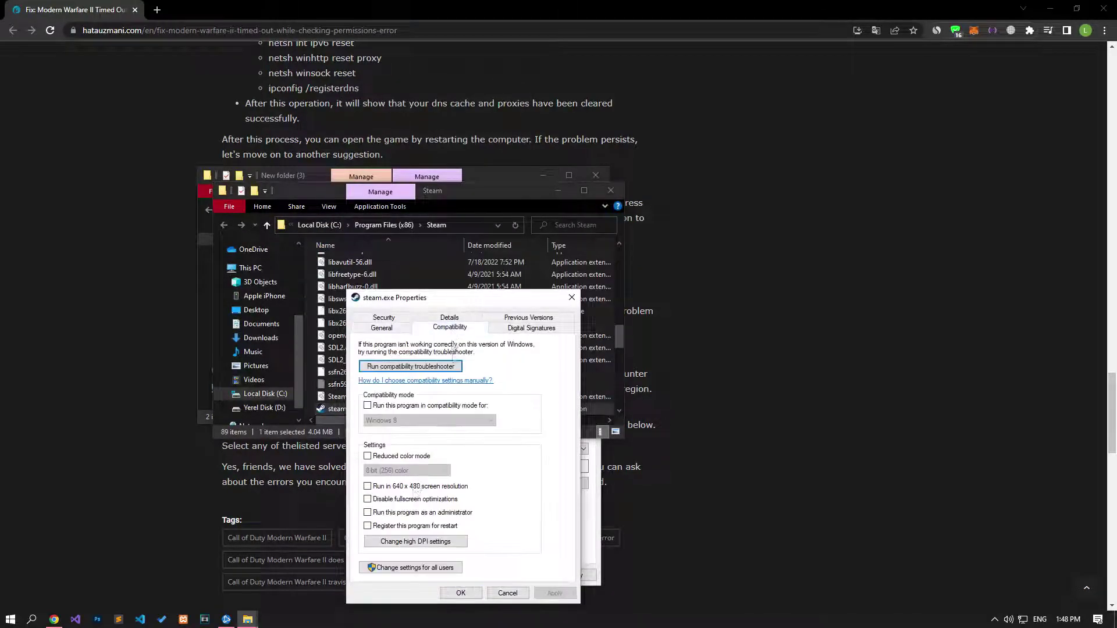
click(367, 514)
click(555, 593)
click(460, 593)
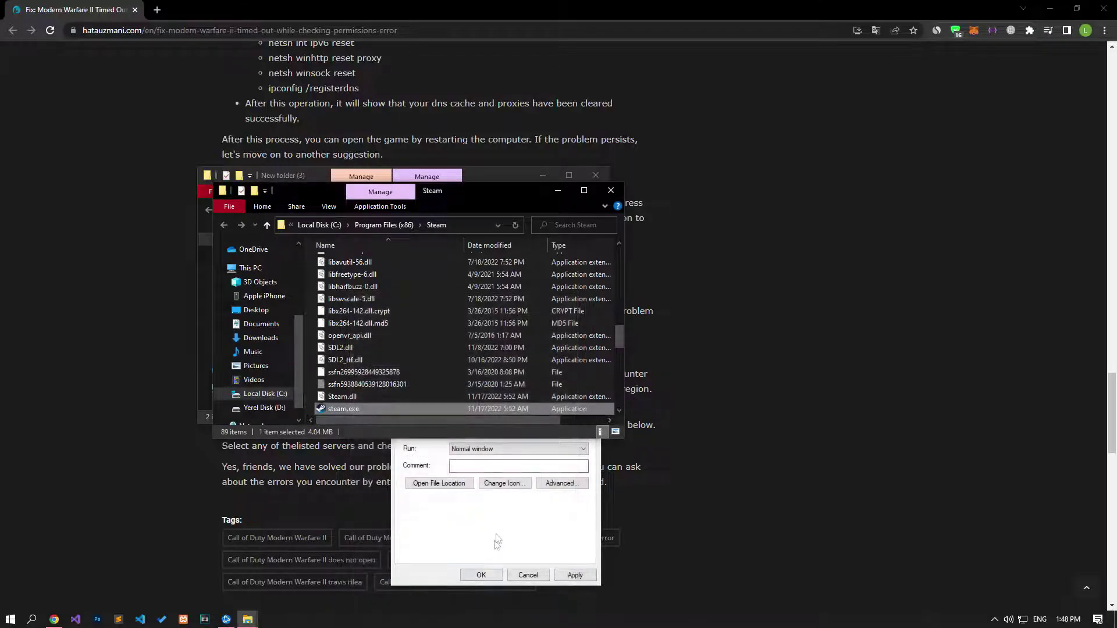
click(479, 575)
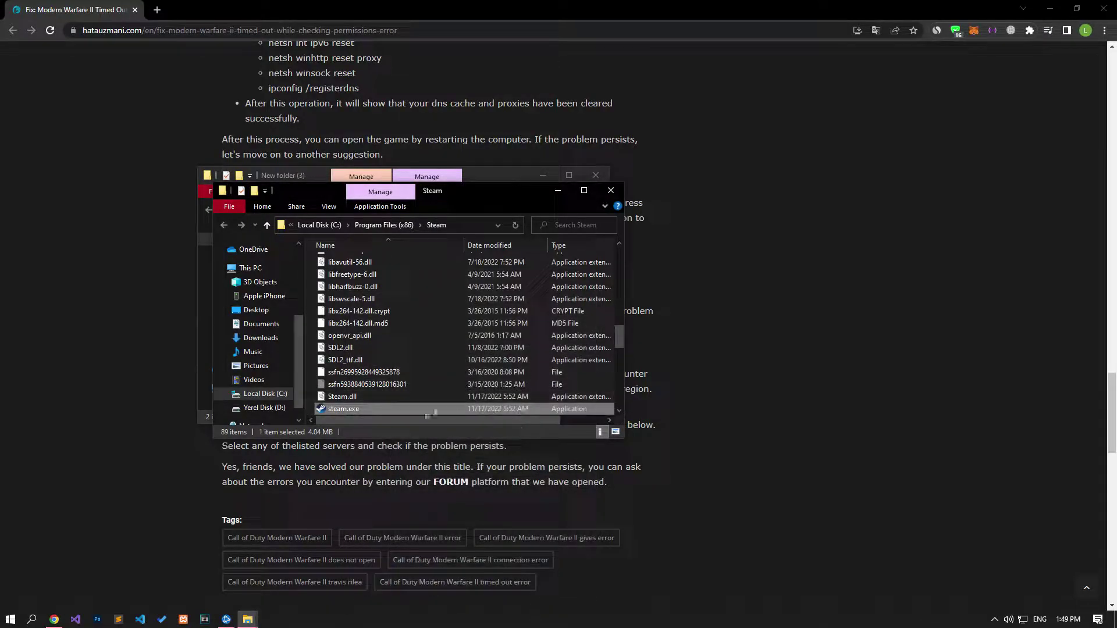
click(611, 190)
click(343, 259)
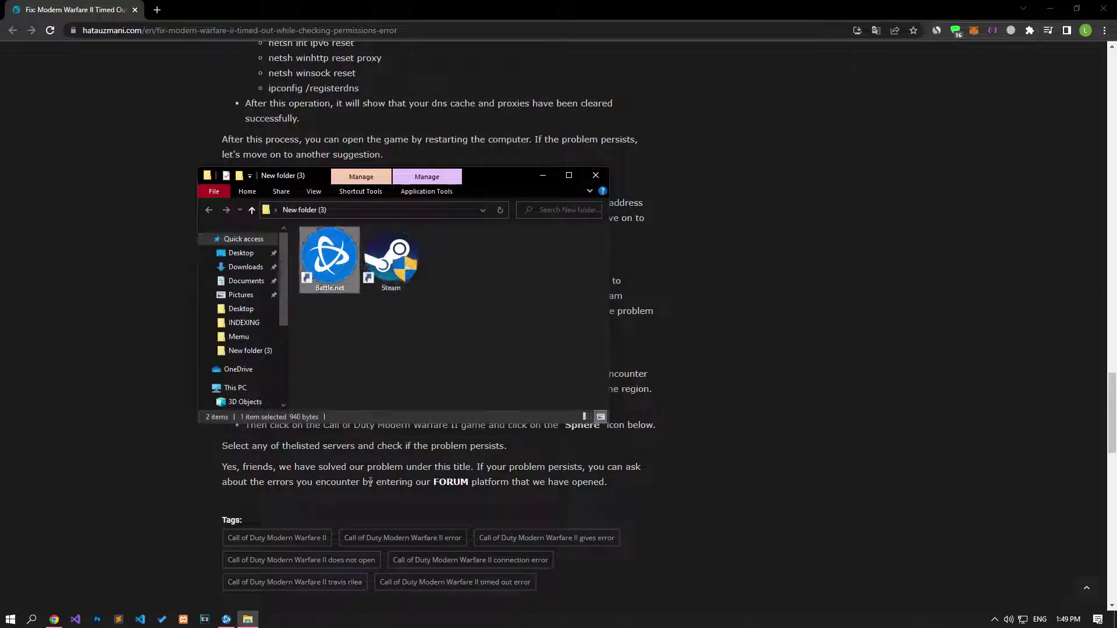
Step: From the Battle.net shortcut's properties, open the folder containing the Battle.net launcher
right_click(343, 258)
click(378, 568)
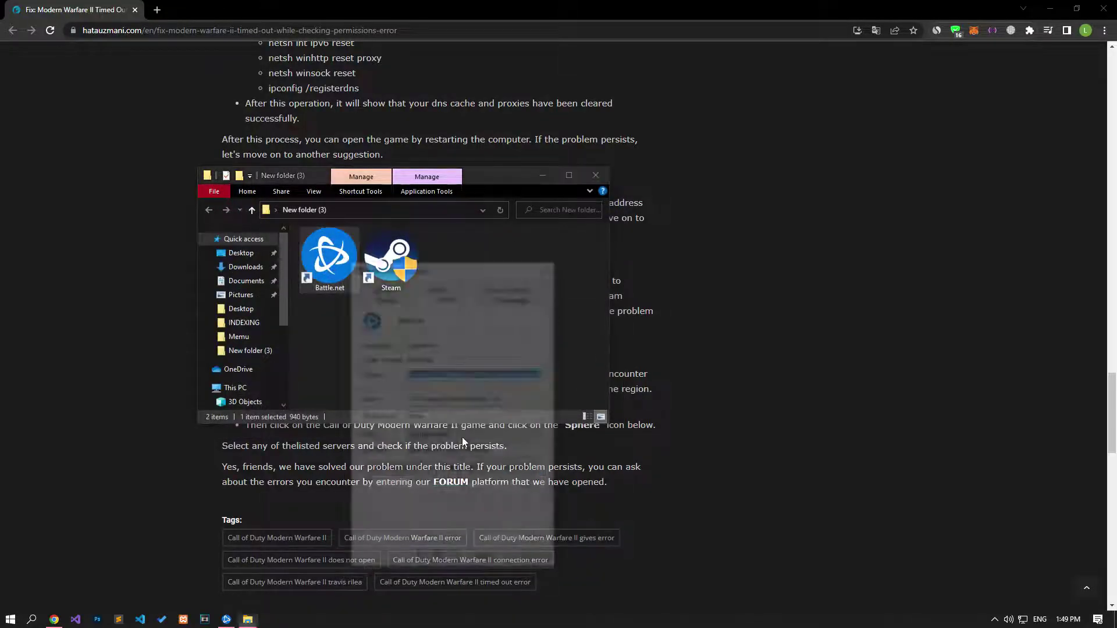
click(396, 469)
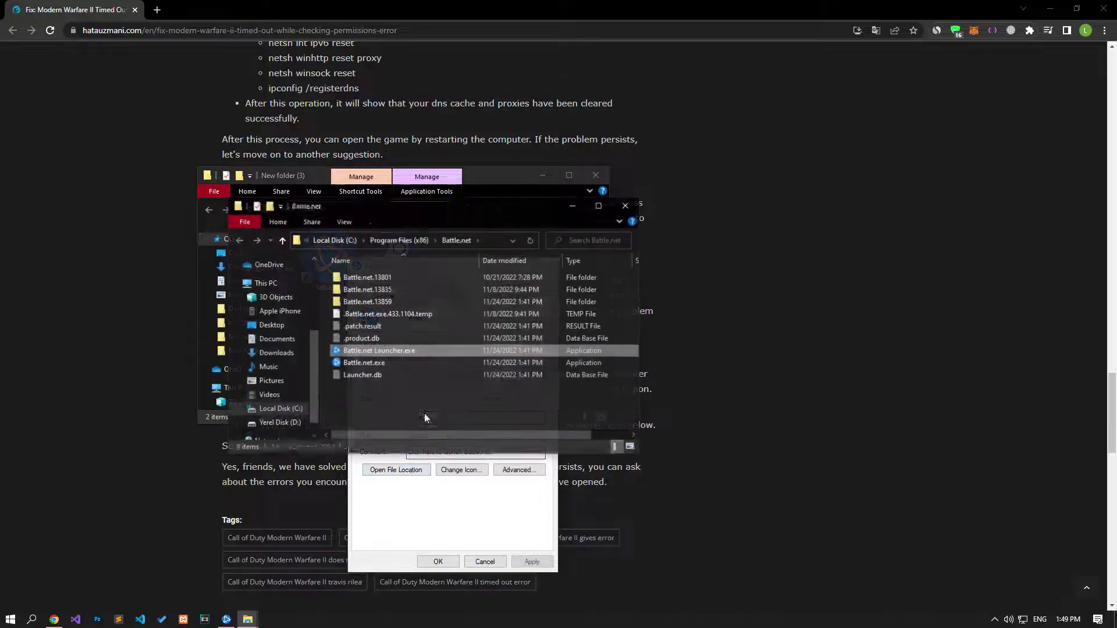
Step: Set Battle.net Launcher.exe to always run as administrator under Compatibility
right_click(357, 350)
click(398, 336)
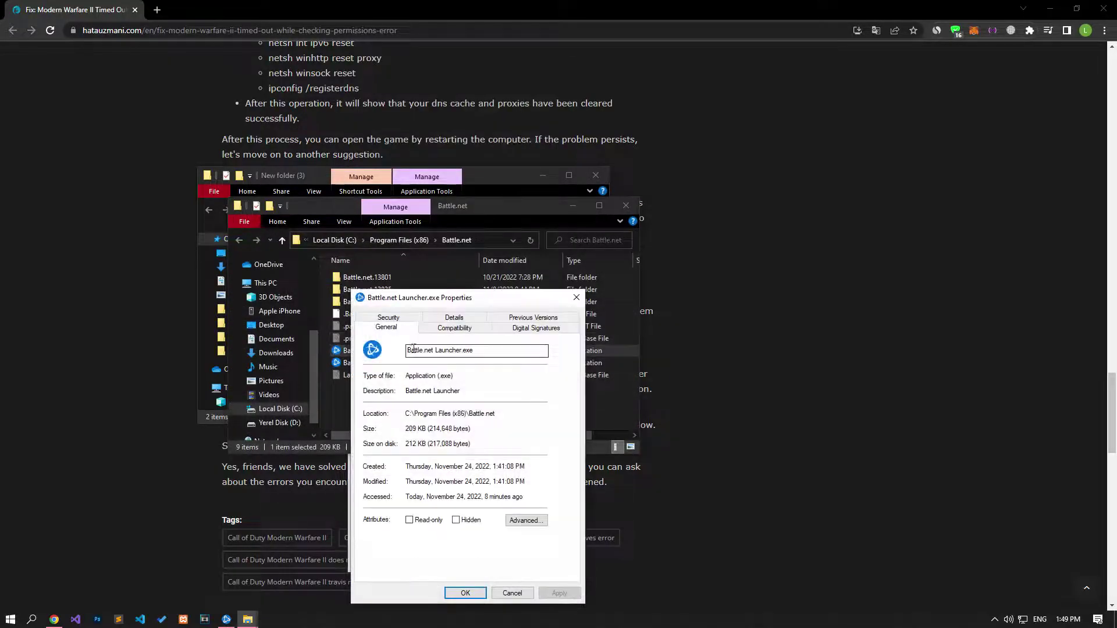
click(454, 327)
click(377, 512)
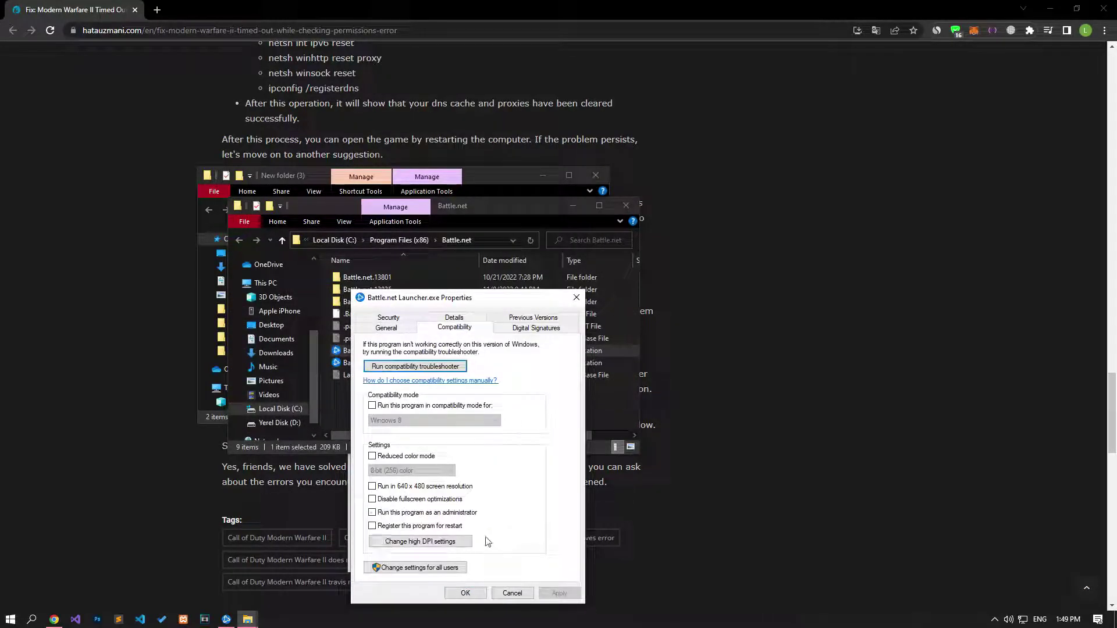
click(559, 593)
click(465, 592)
Step: Check Battle.net.exe's compatibility settings, then close the Battle.net folder and shortcut properties
click(361, 362)
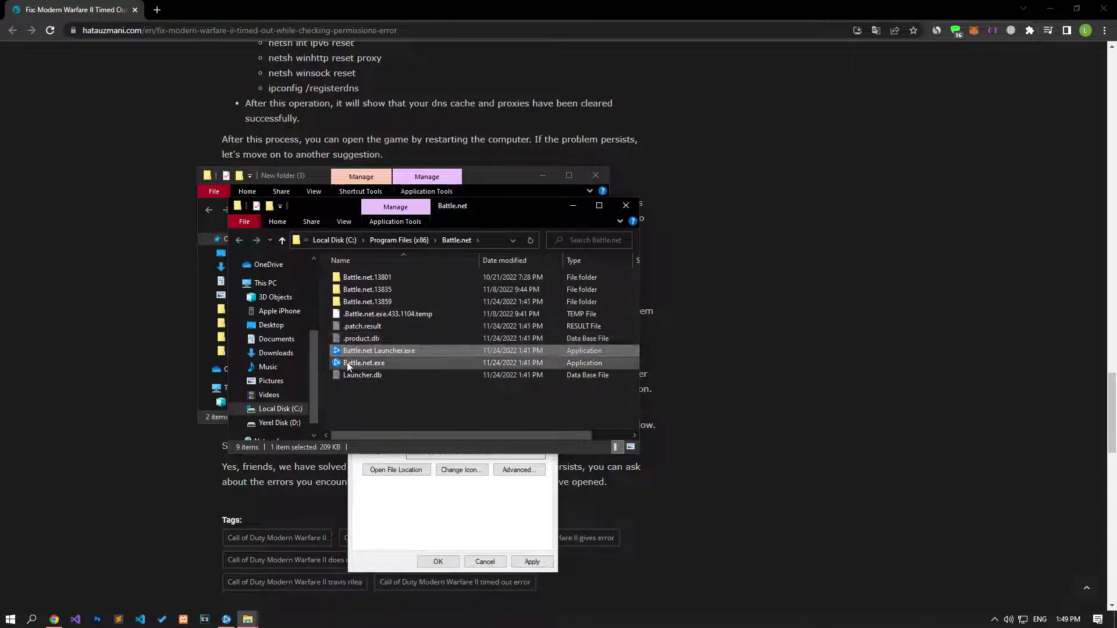
right_click(346, 363)
click(400, 355)
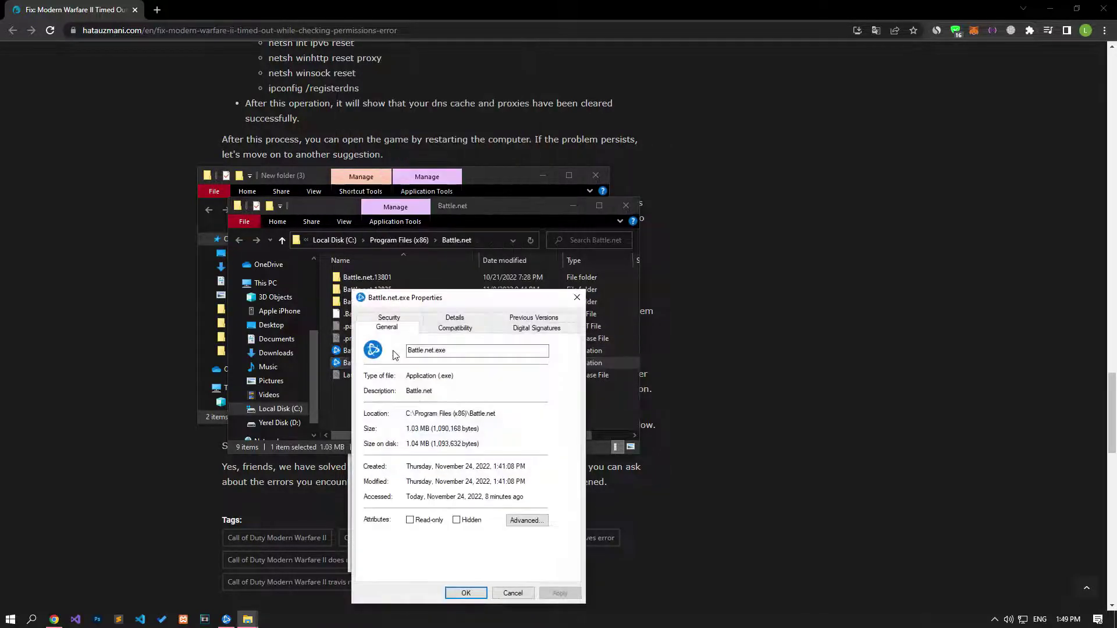
click(455, 327)
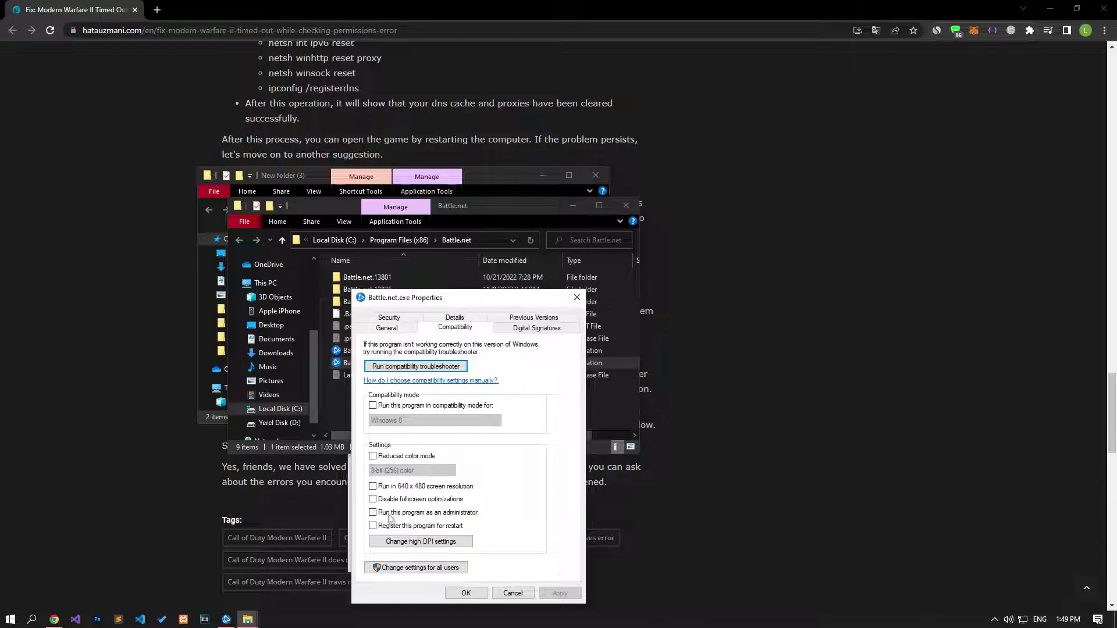
click(466, 593)
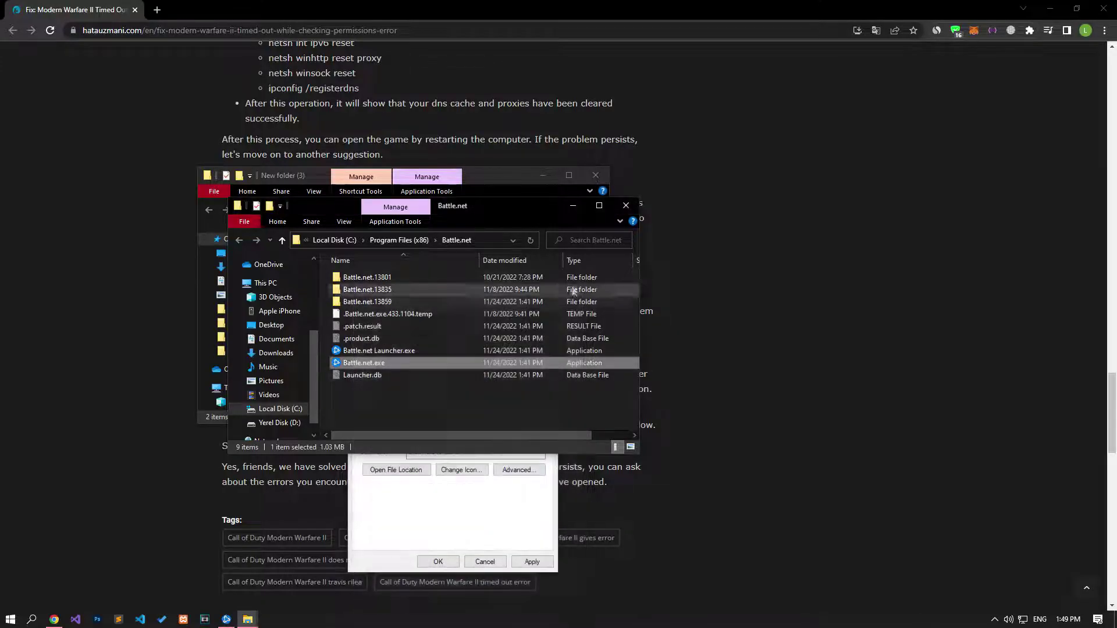
click(626, 206)
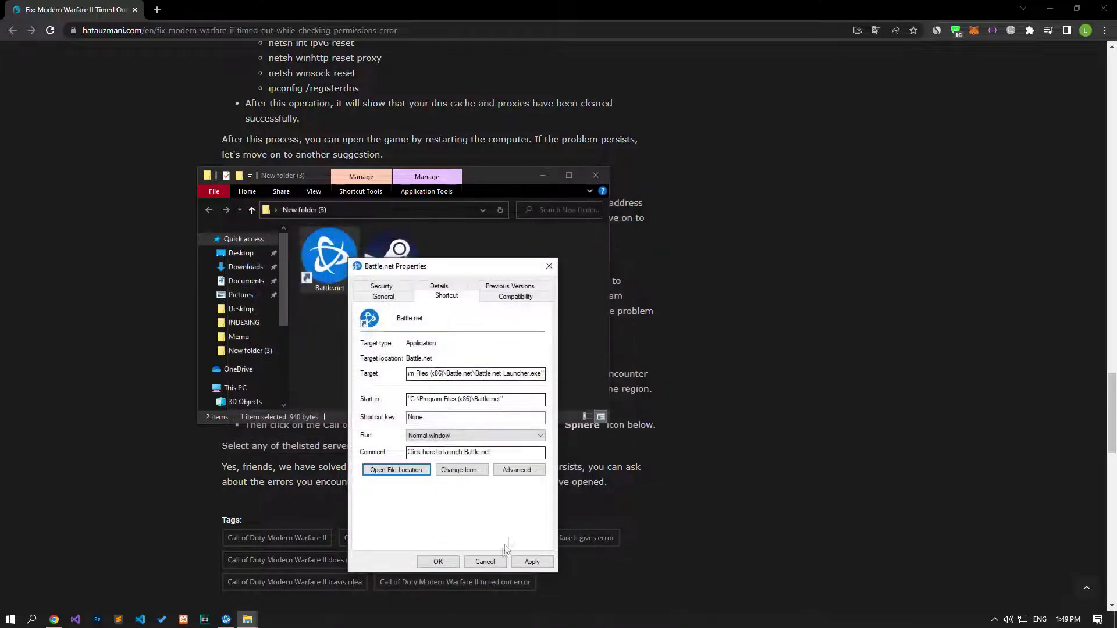
click(438, 562)
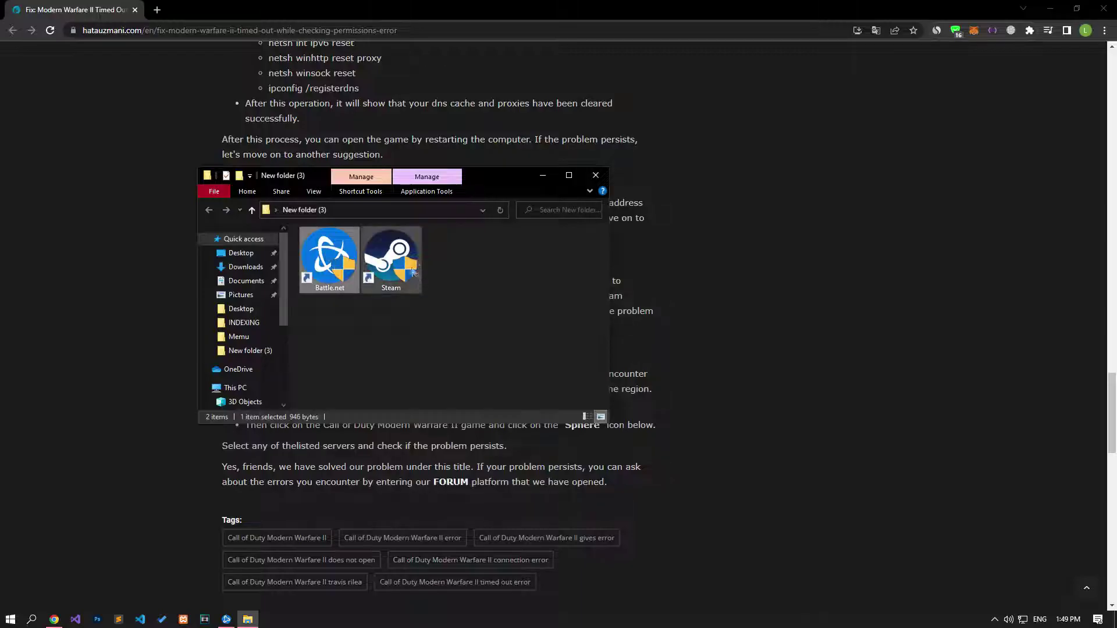
Step: Bring up the list of available game regions in the Battle.net launcher
click(106, 297)
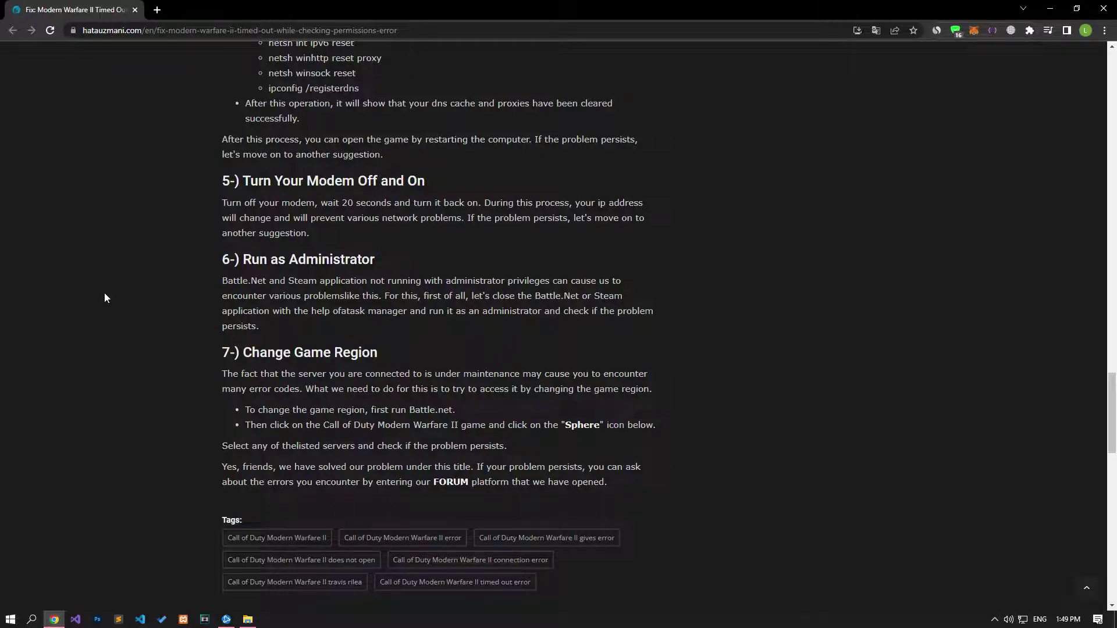
click(227, 619)
click(272, 491)
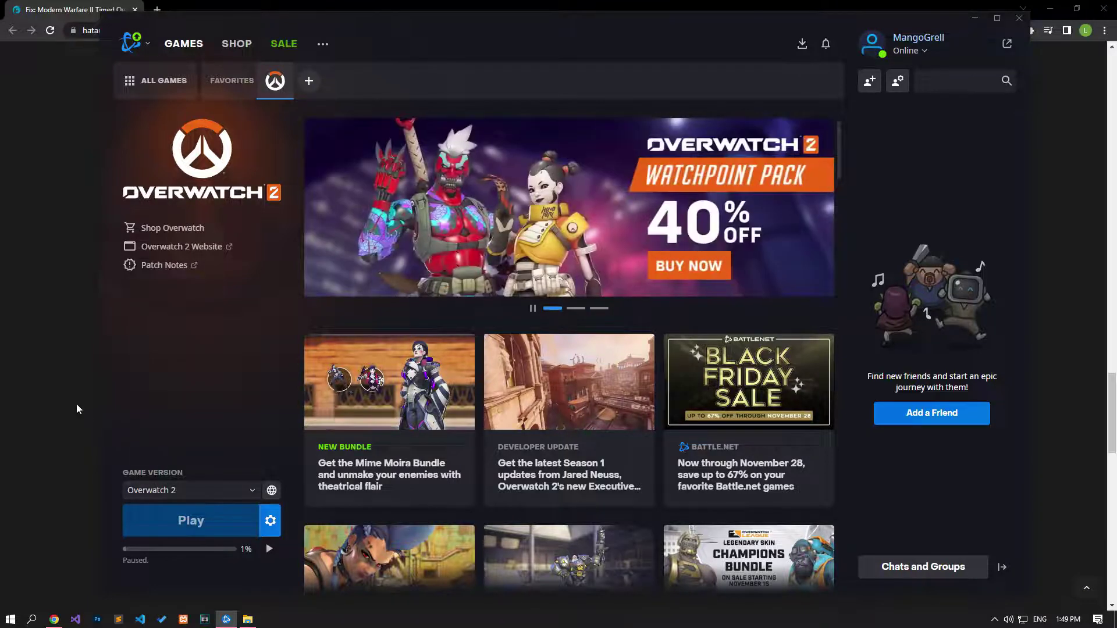
Step: Open the article's FORUM link in a new Chrome tab and switch to it
click(76, 404)
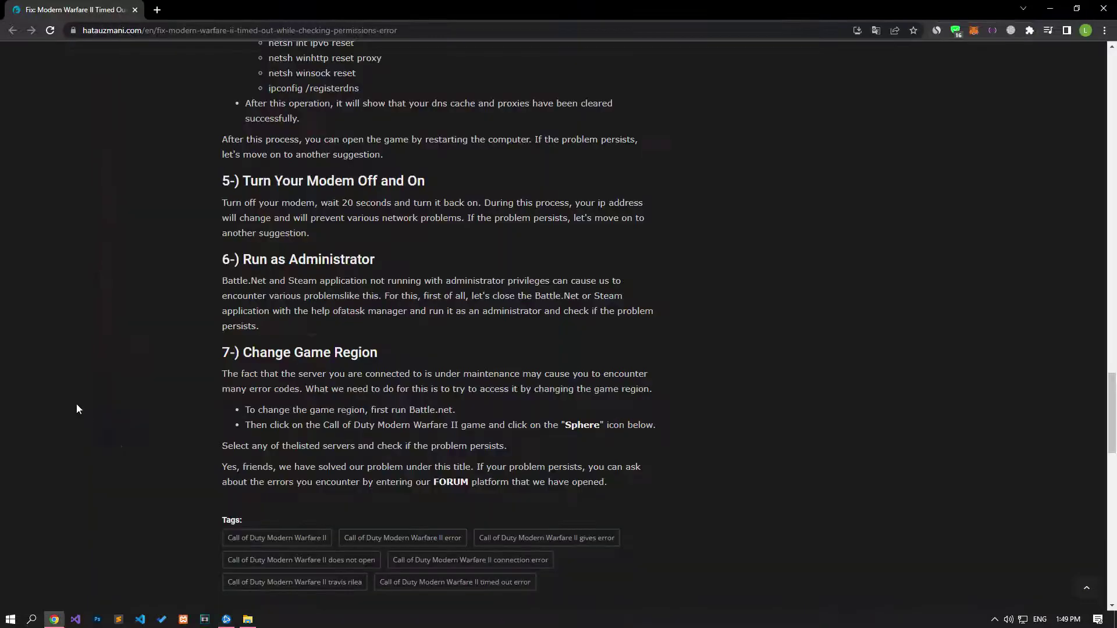
middle_click(451, 482)
click(192, 9)
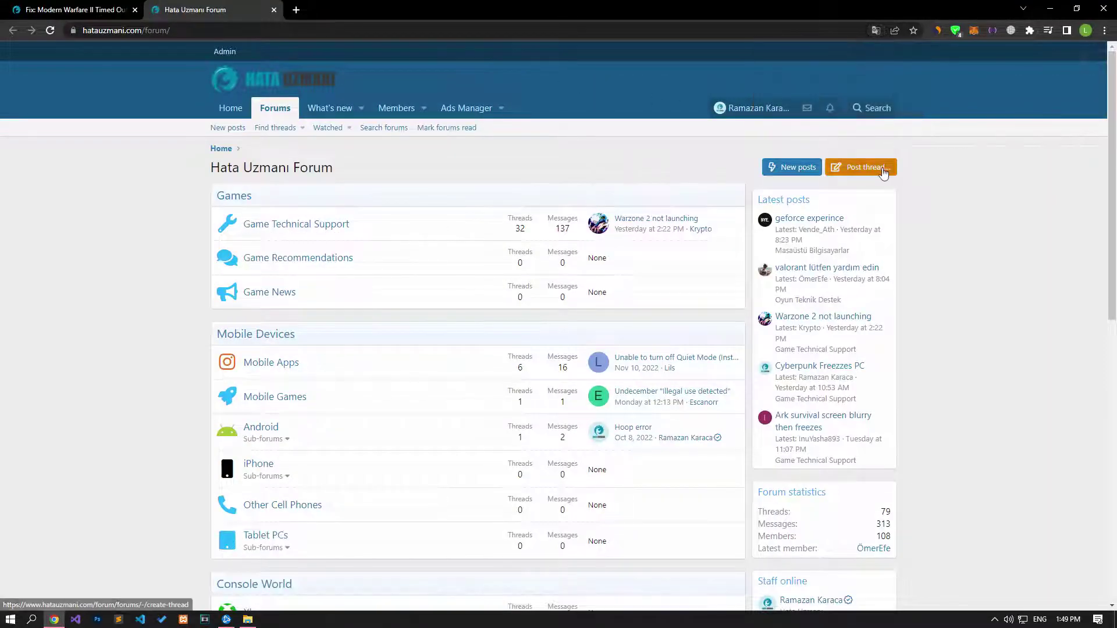
Step: Choose Post thread... to bring up the forum picker for a new thread
click(875, 168)
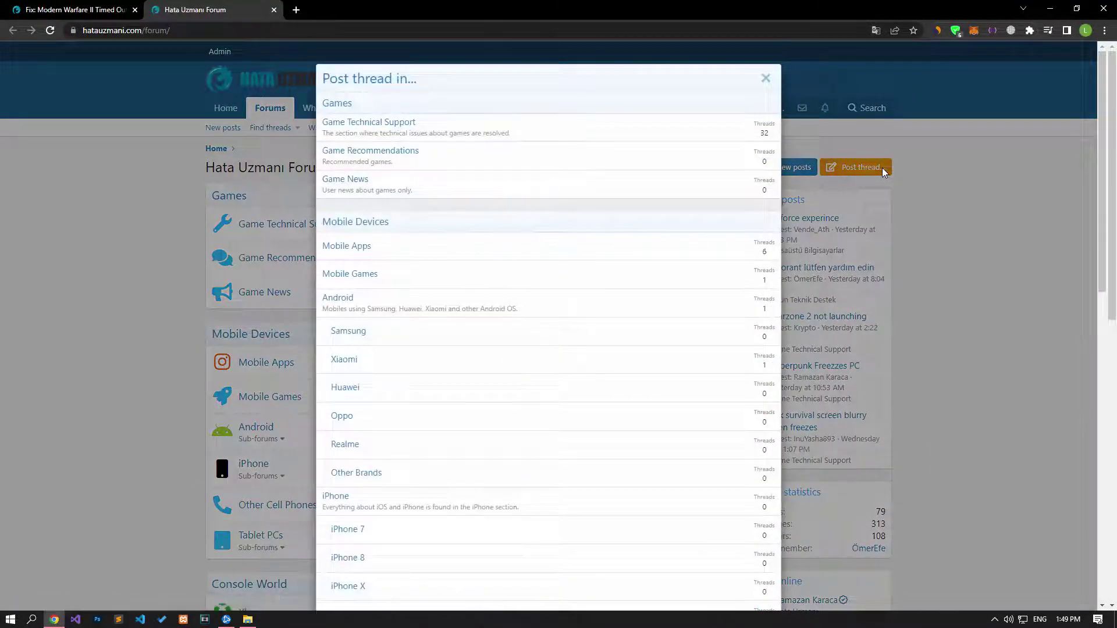